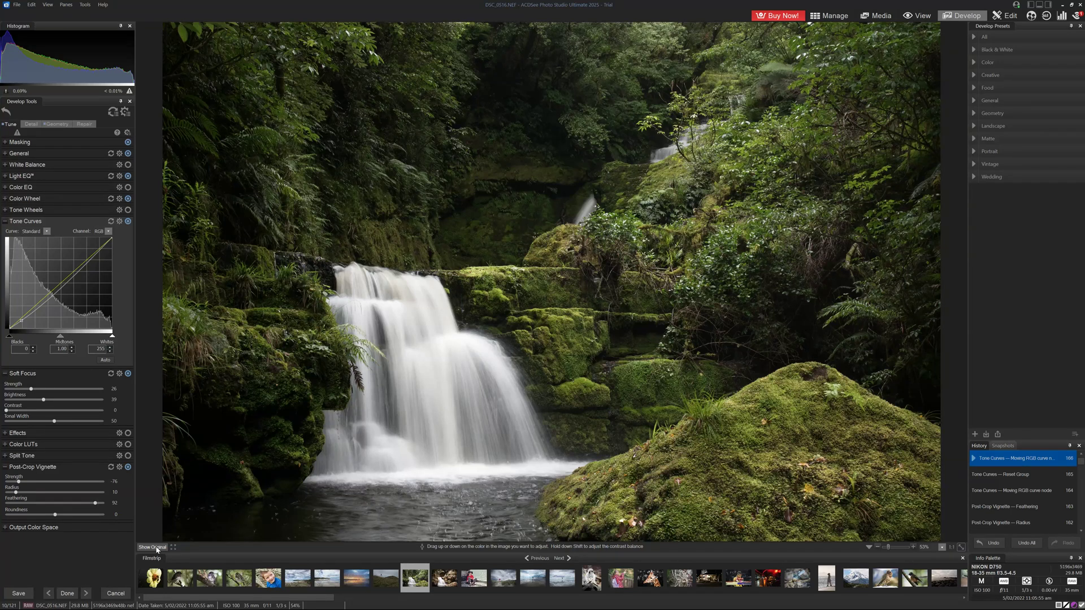
Step: Return from the unedited green original to the edited autumn-orange waterfall
drag(158, 548, 162, 550)
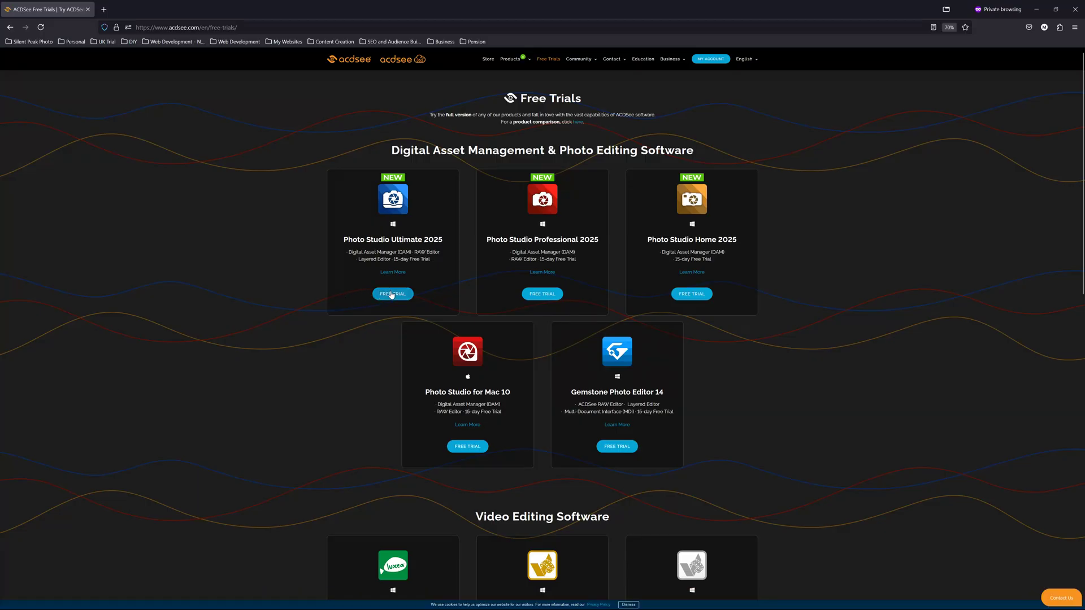
Step: Choose FREE TRIAL under Photo Studio Ultimate 2025 on acdsee.com/free-trials
click(394, 294)
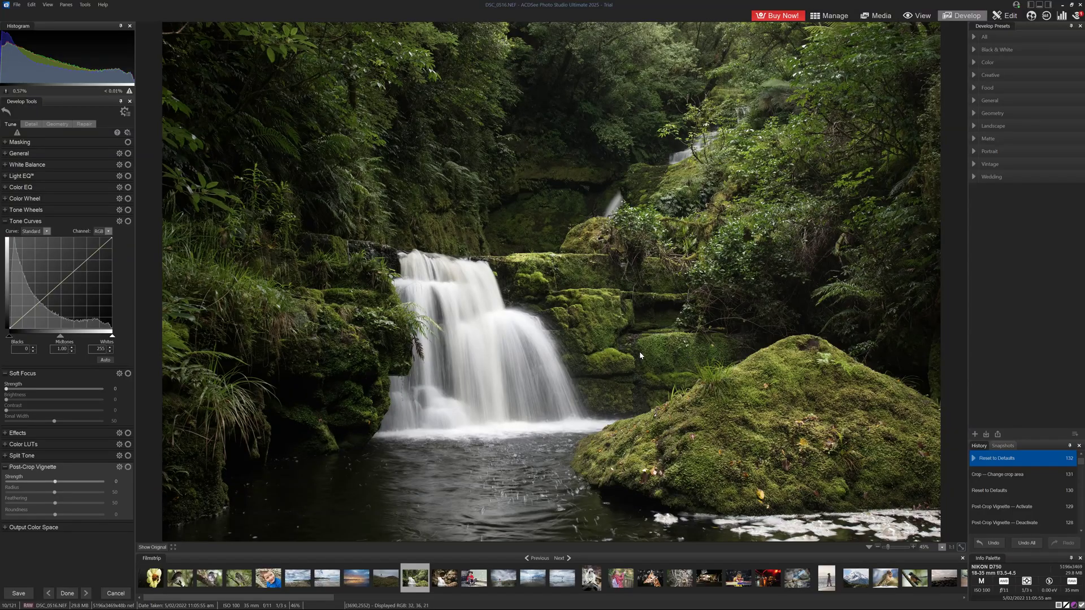
Step: In Geometry, draw and adjust a 5133 × 3427 px crop framing the waterfall and mossy rock
click(57, 125)
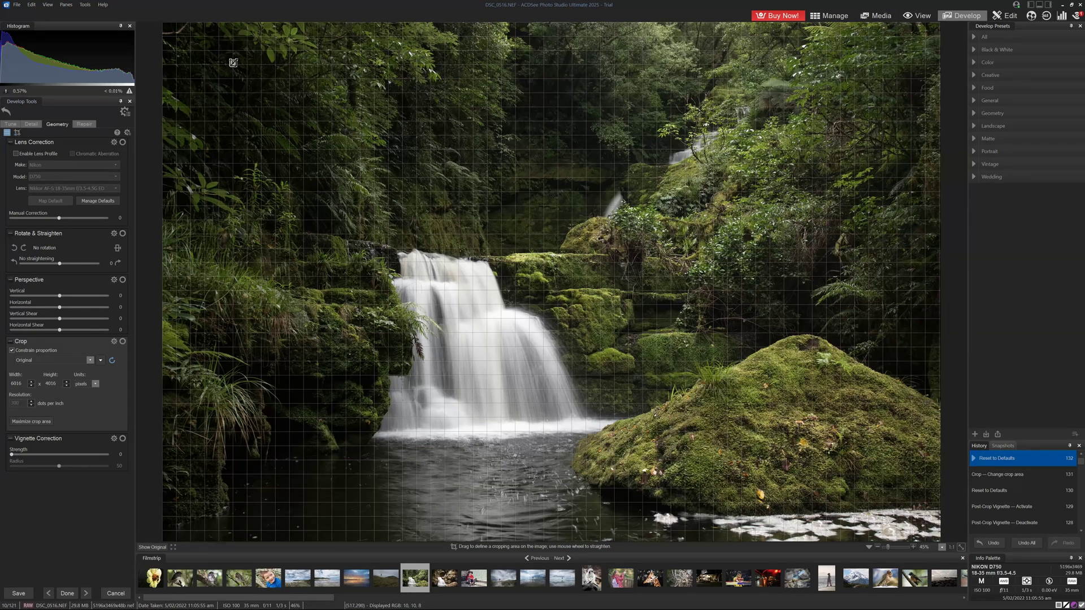
click(244, 47)
drag(244, 47, 901, 488)
drag(722, 406, 734, 405)
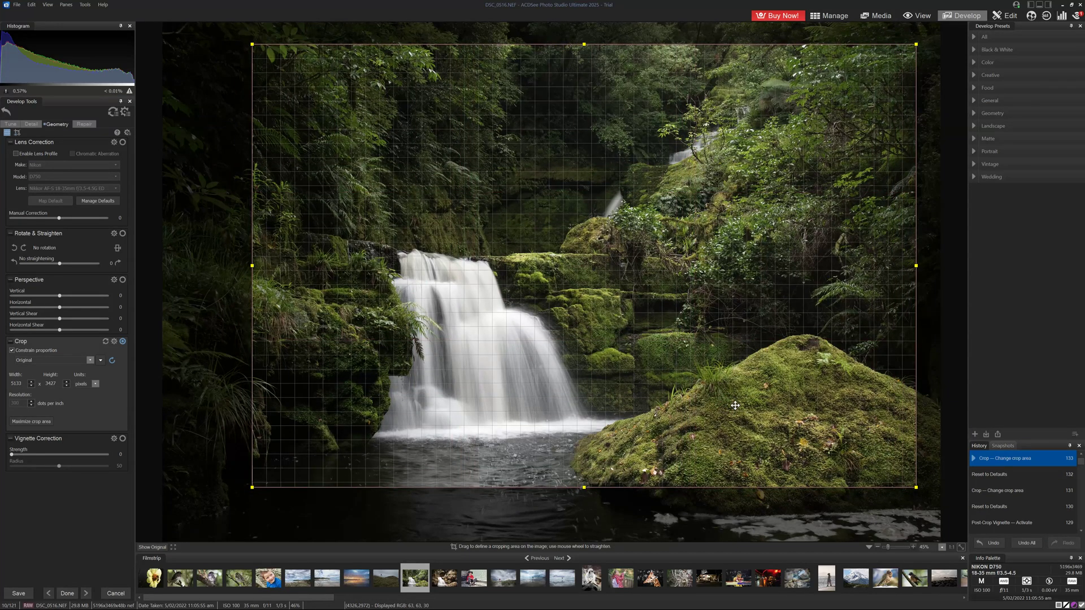
Step: Enable the Nikon D750 / AF-S 18-35mm lens profile correction, comparing it off and on
click(16, 154)
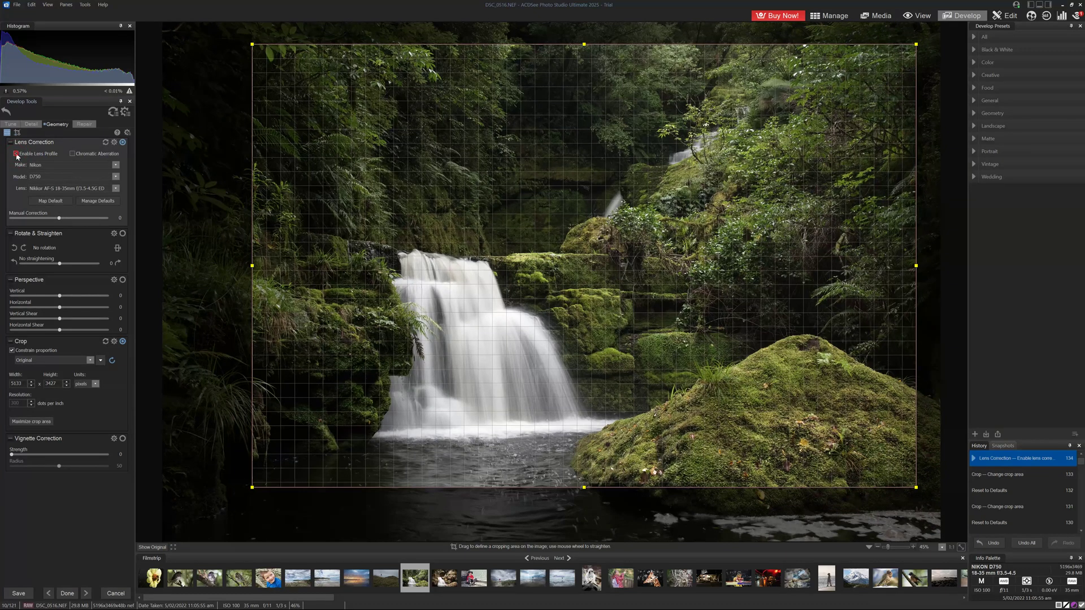
click(16, 154)
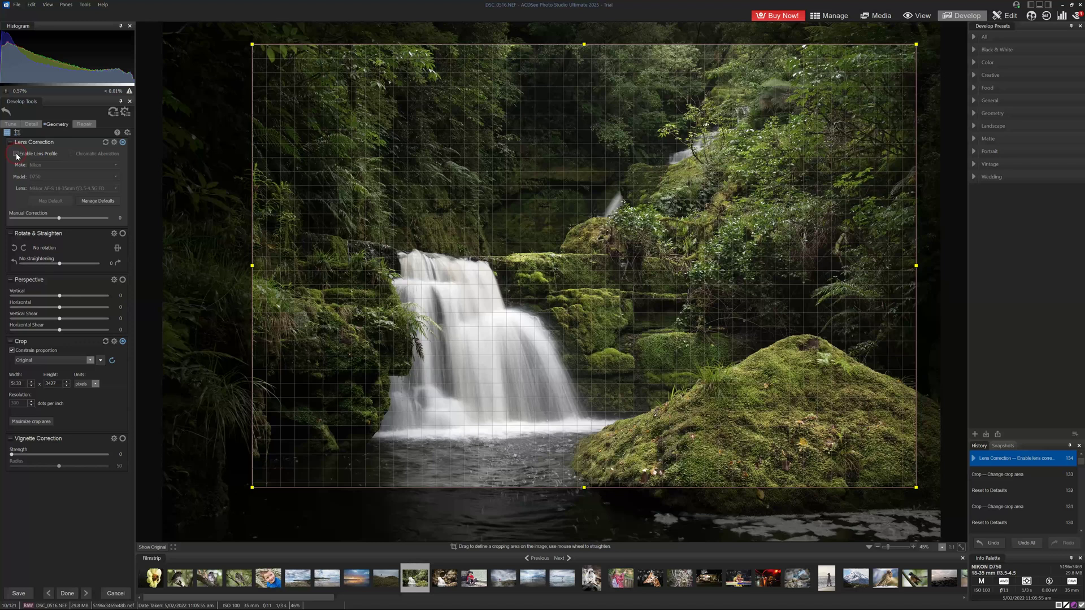
click(16, 154)
click(17, 154)
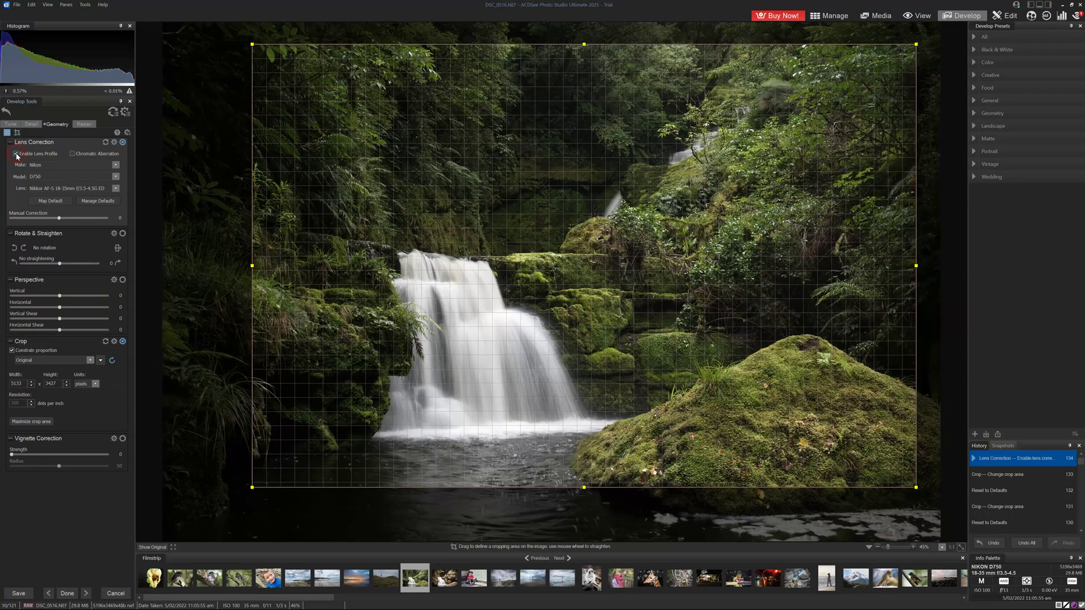
Step: Apply the crop, raise General Exposure to about +0.90 eV and pull back Highlights
click(10, 124)
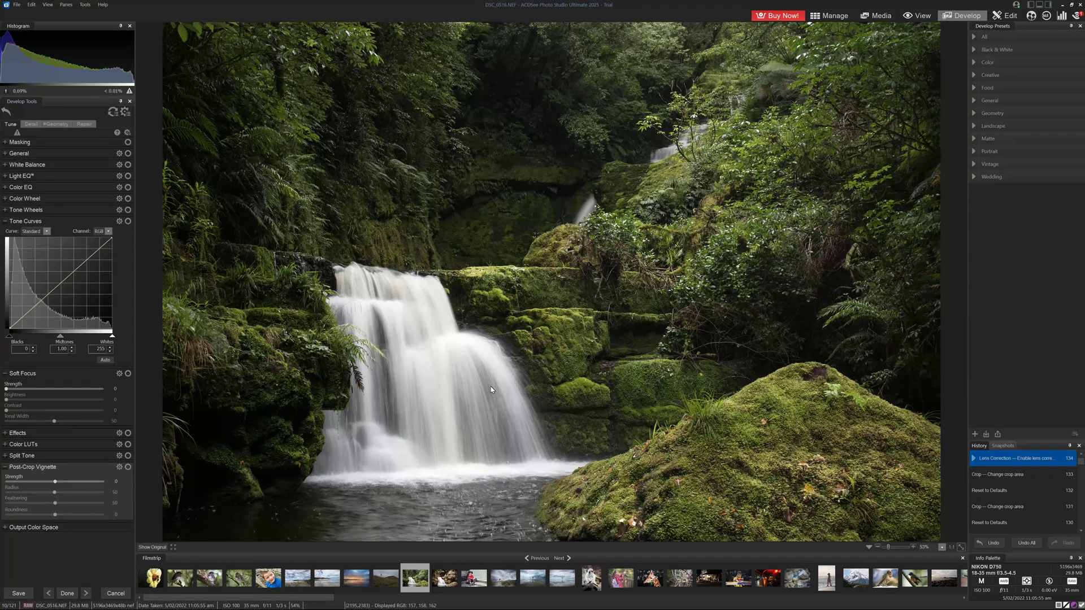
click(23, 155)
click(57, 179)
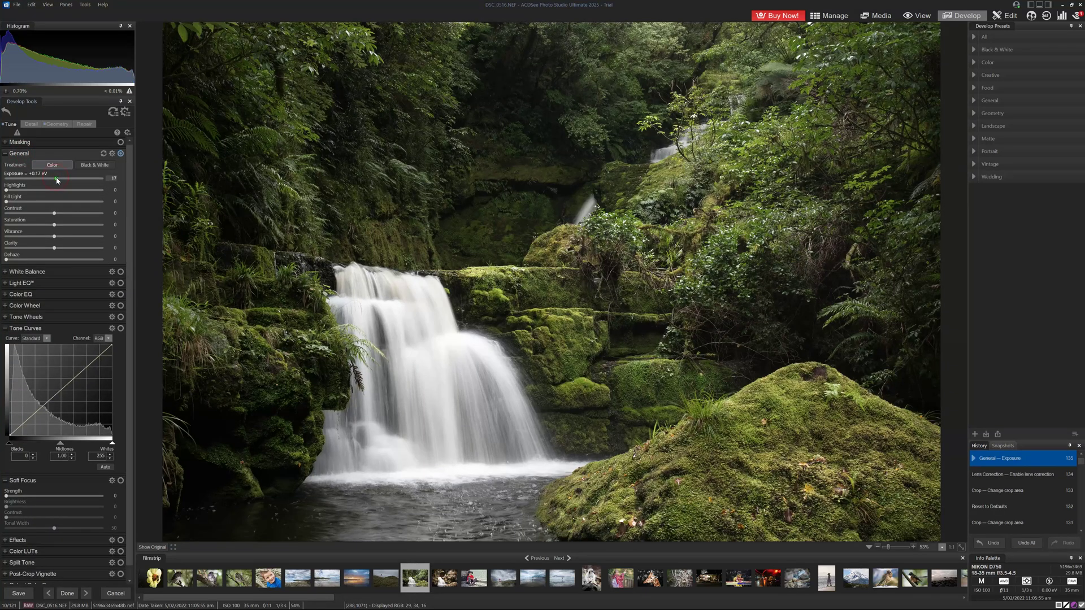
drag(56, 180, 66, 184)
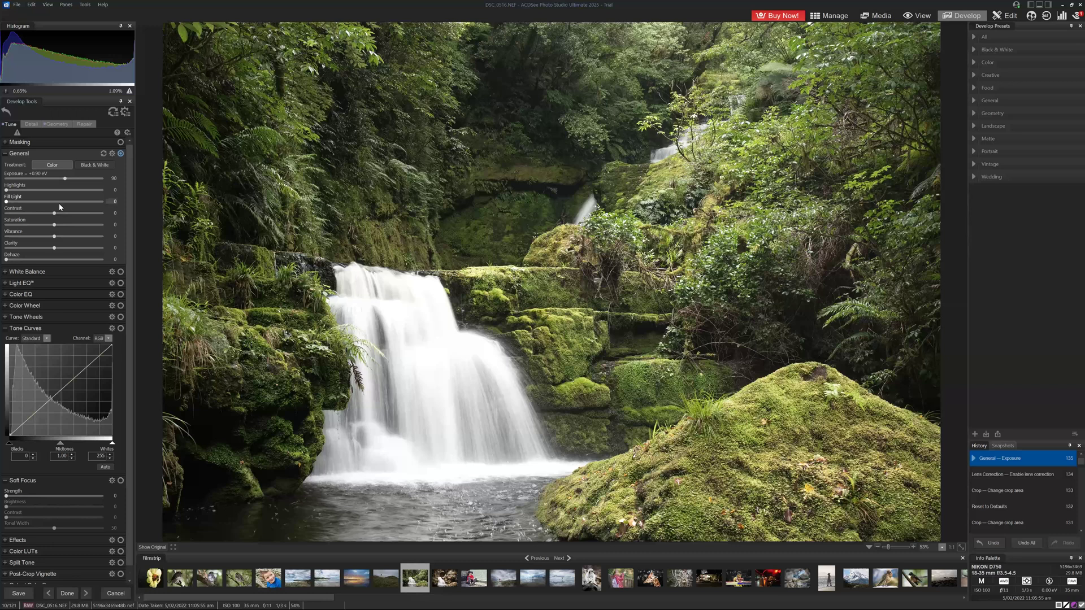
click(7, 191)
mouse_move(7, 192)
mouse_down()
mouse_move(61, 196)
mouse_move(1, 194)
mouse_up()
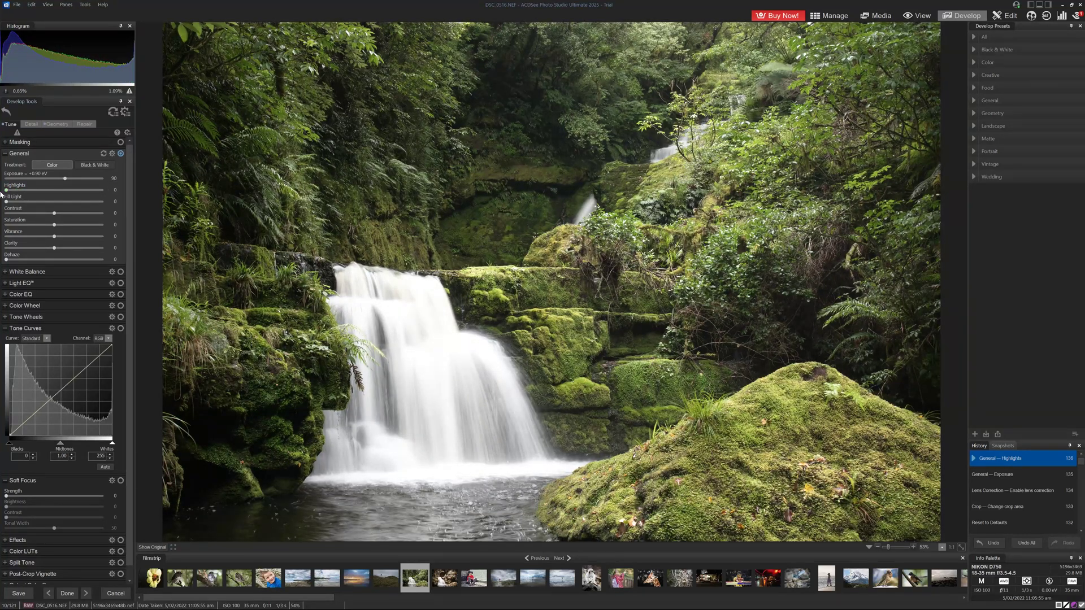
Step: Add a Luminance range mask with its left handle near 64, covering the bright waterfall and moss
click(6, 144)
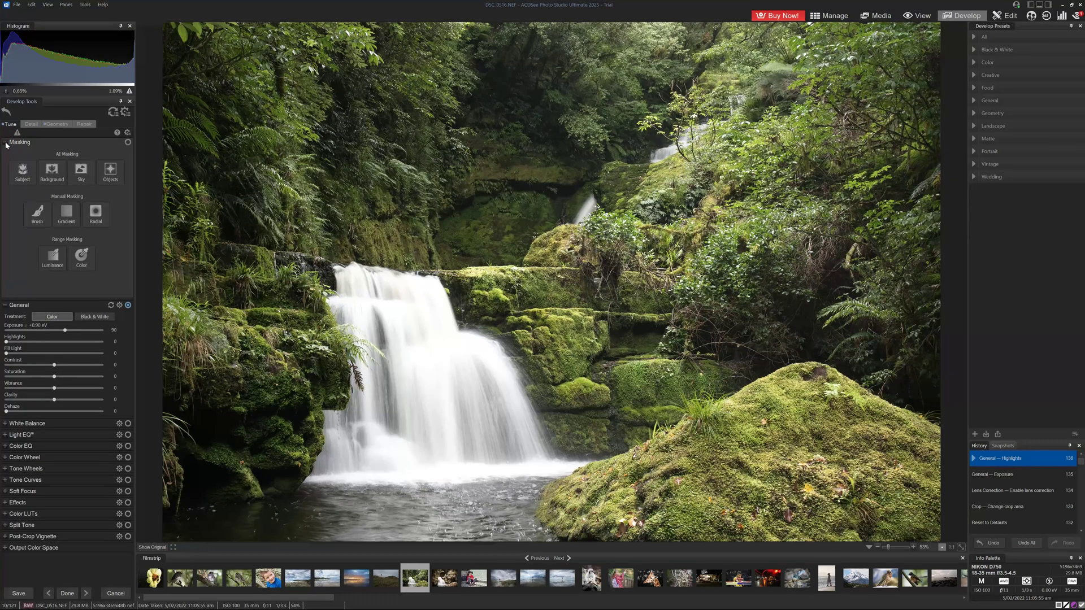
click(56, 261)
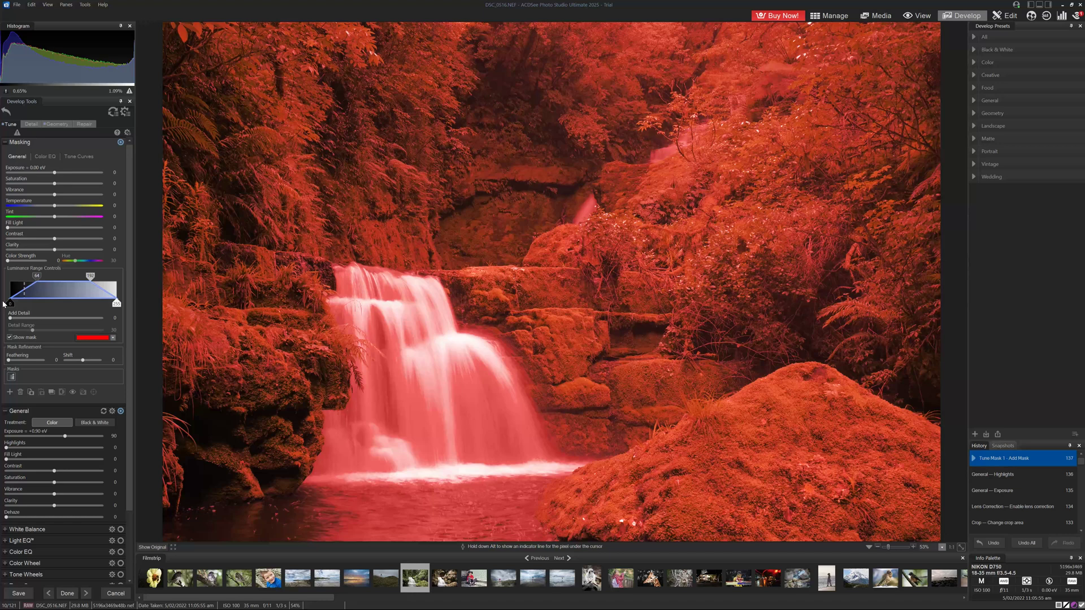
drag(10, 304, 117, 277)
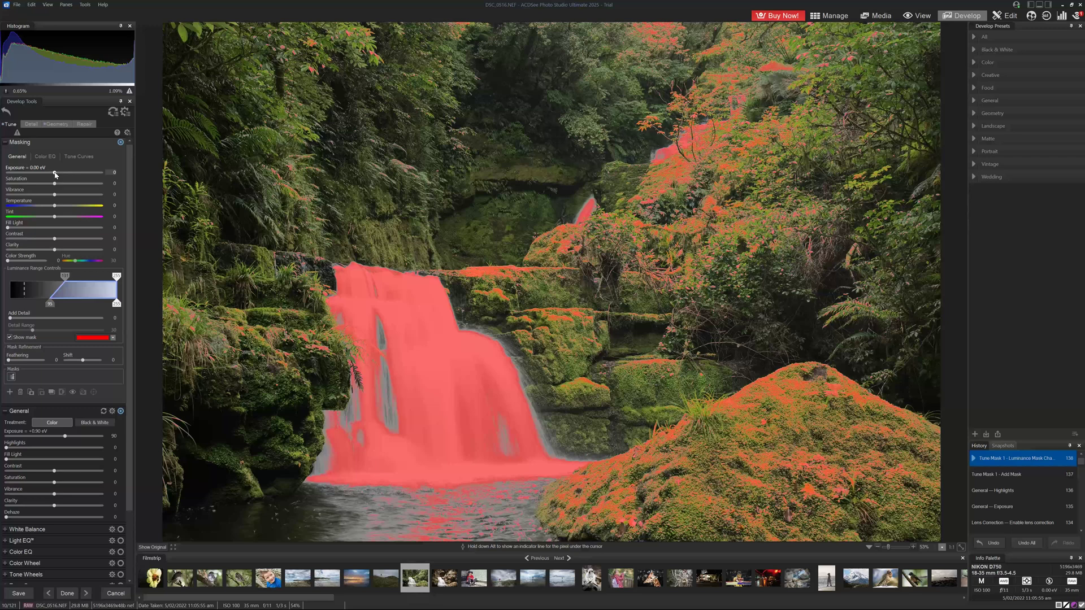
Step: Darken the masked bright areas with the mask Exposure slider, comparing masking off and on
drag(55, 175, 44, 176)
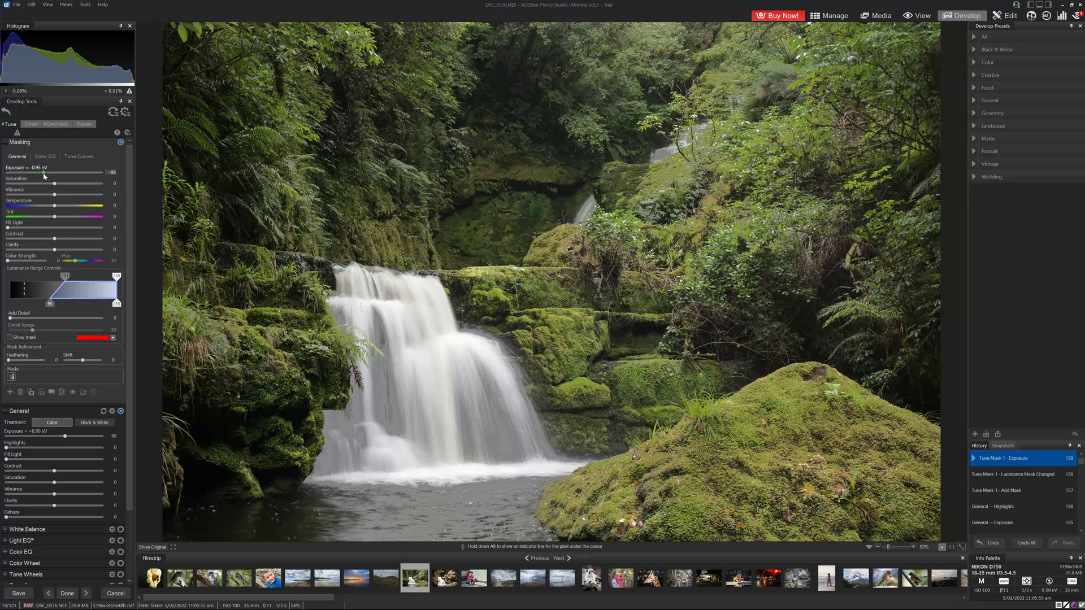
drag(44, 176, 12, 177)
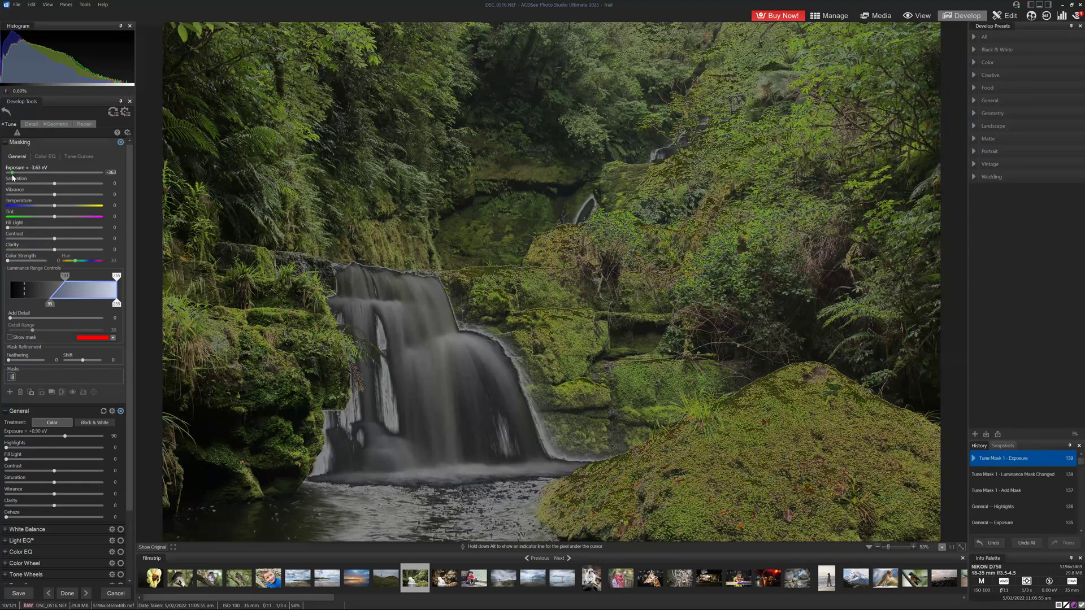
drag(12, 177, 44, 180)
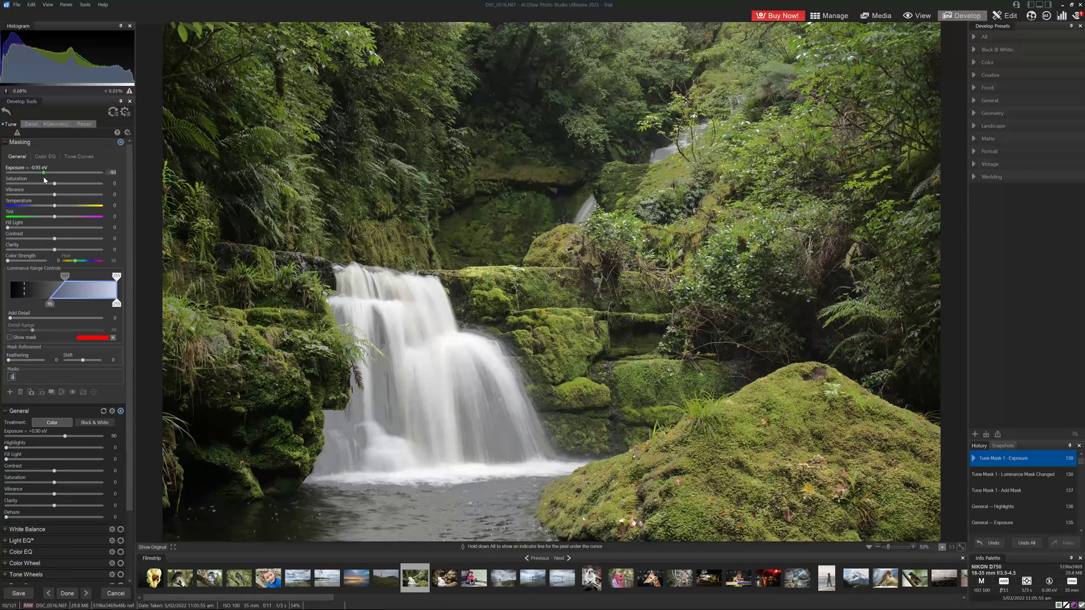
drag(44, 180, 50, 182)
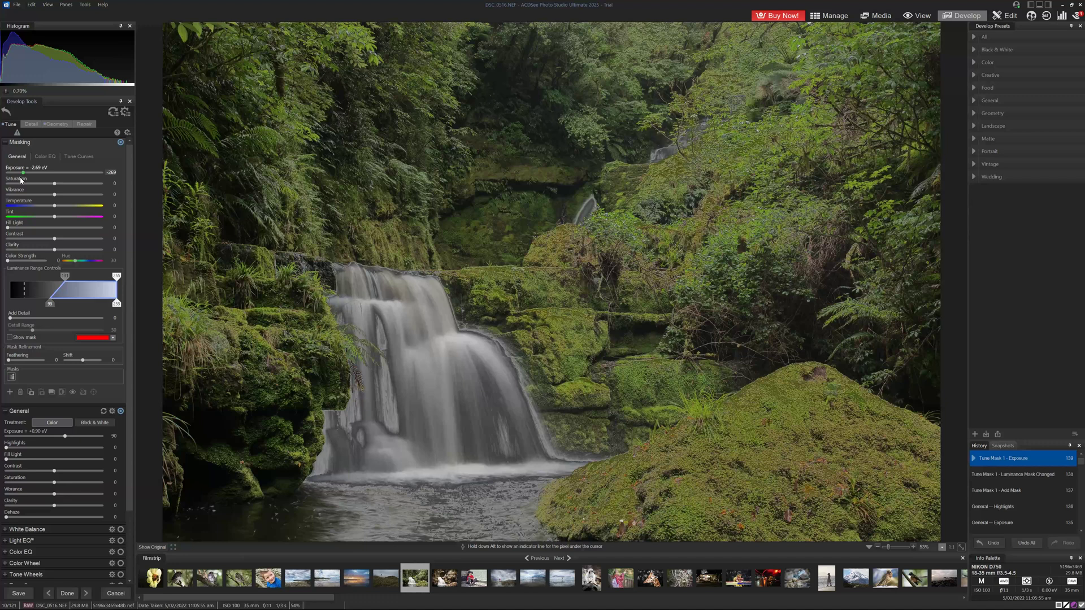
drag(49, 181, 53, 183)
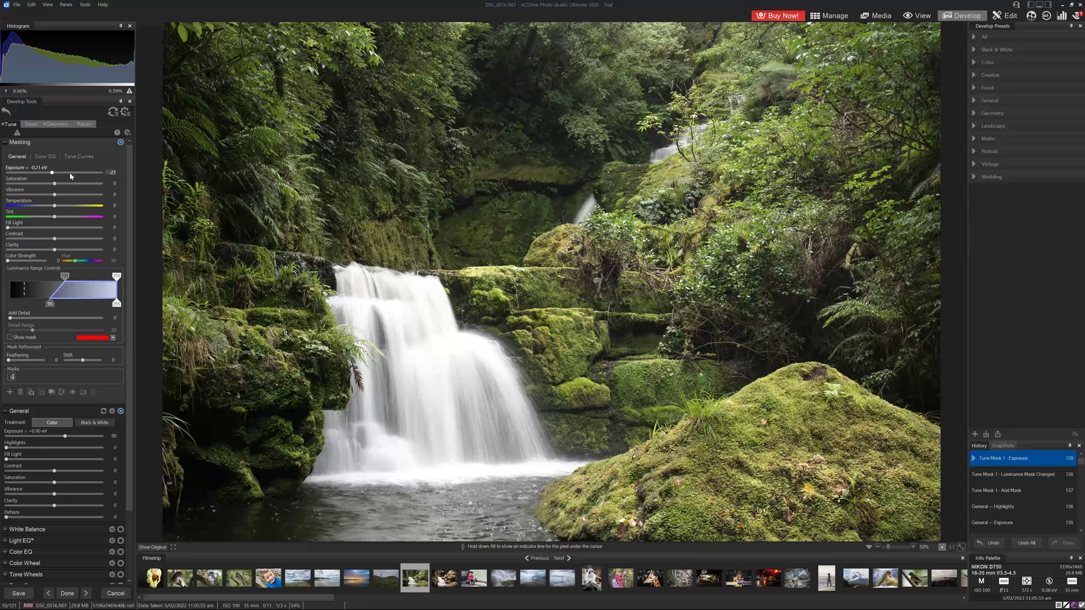
click(121, 143)
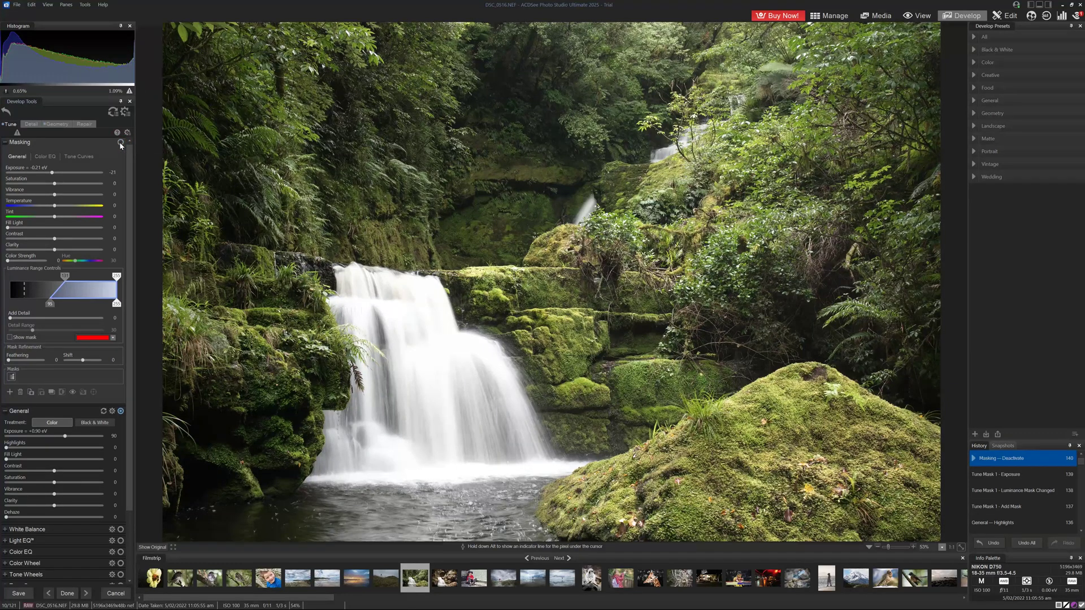
click(121, 143)
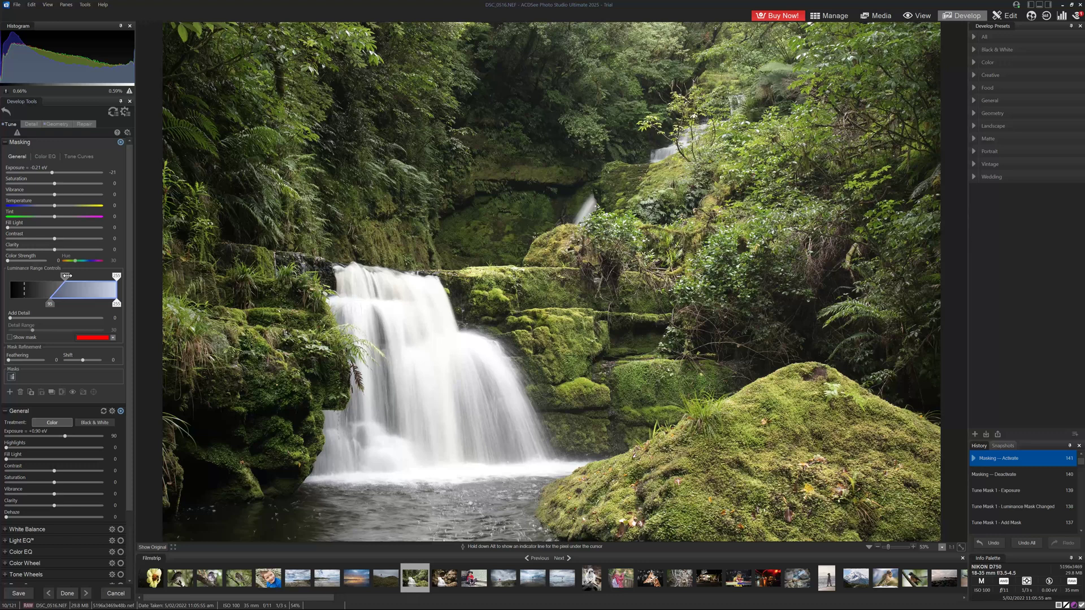
Step: Settle the mask exposure at -0.37 eV, compare again, and collapse Masking
click(52, 173)
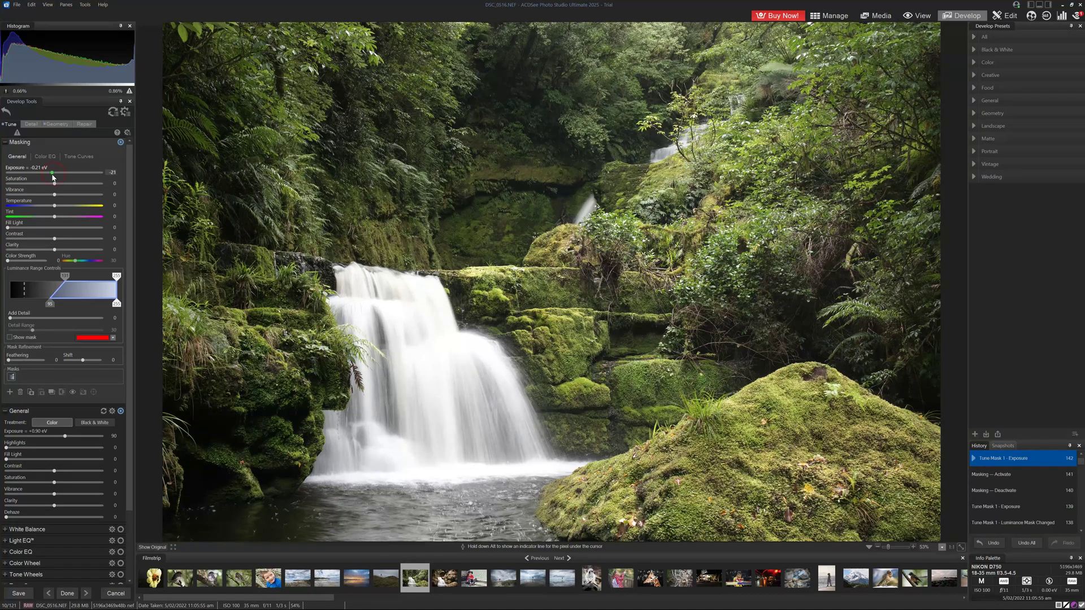
drag(52, 176, 48, 181)
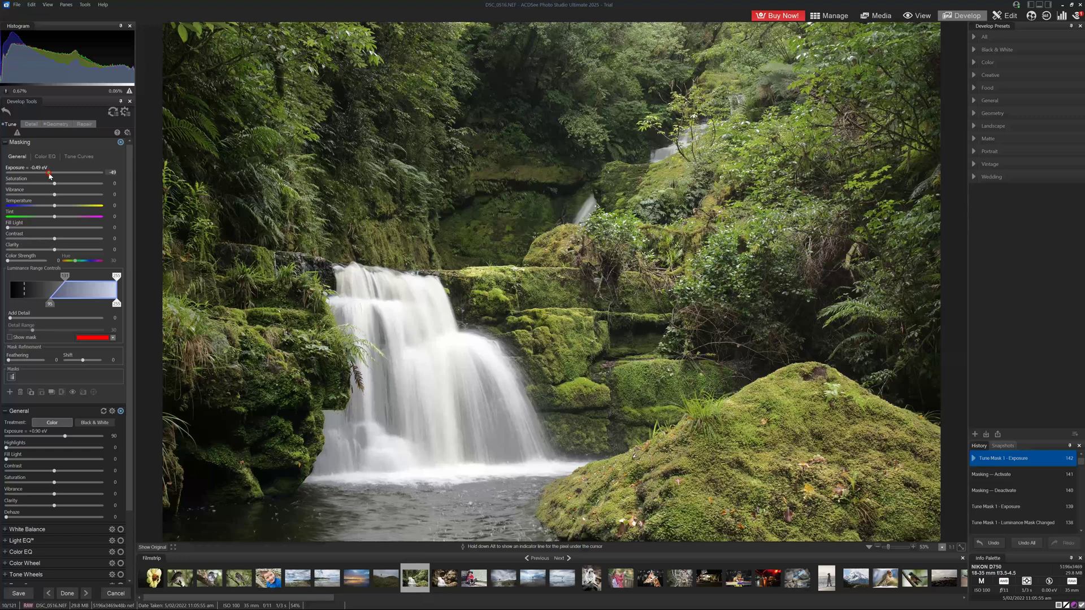
drag(49, 176, 50, 178)
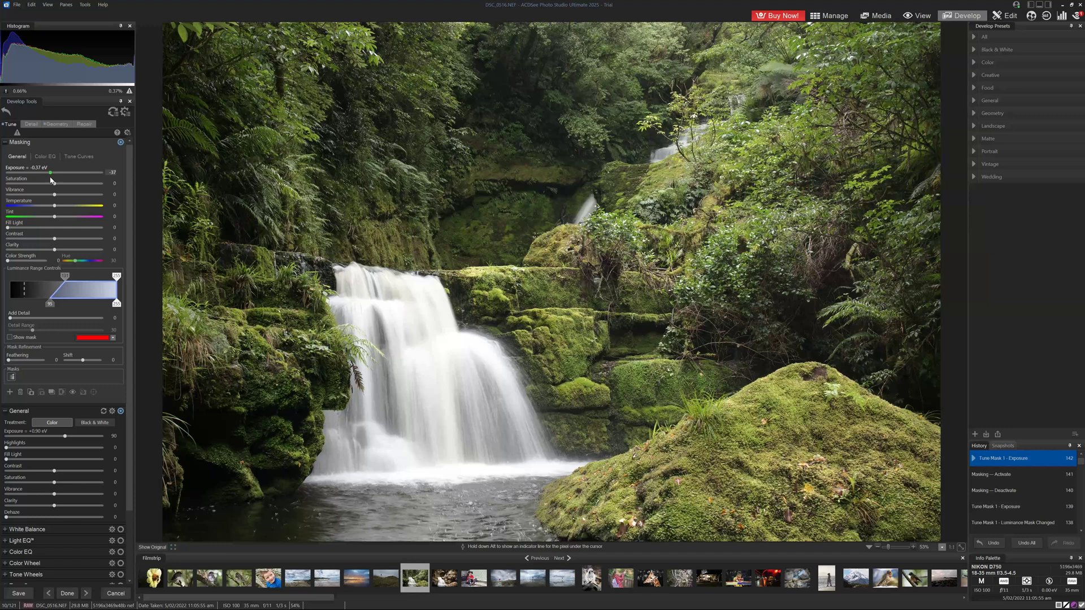
click(120, 143)
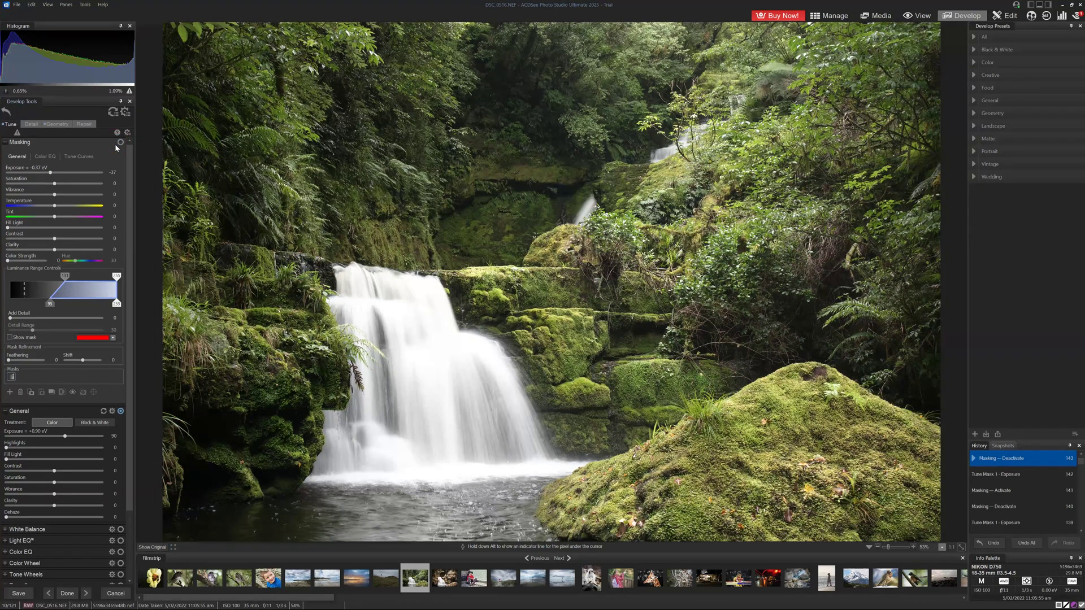
click(120, 143)
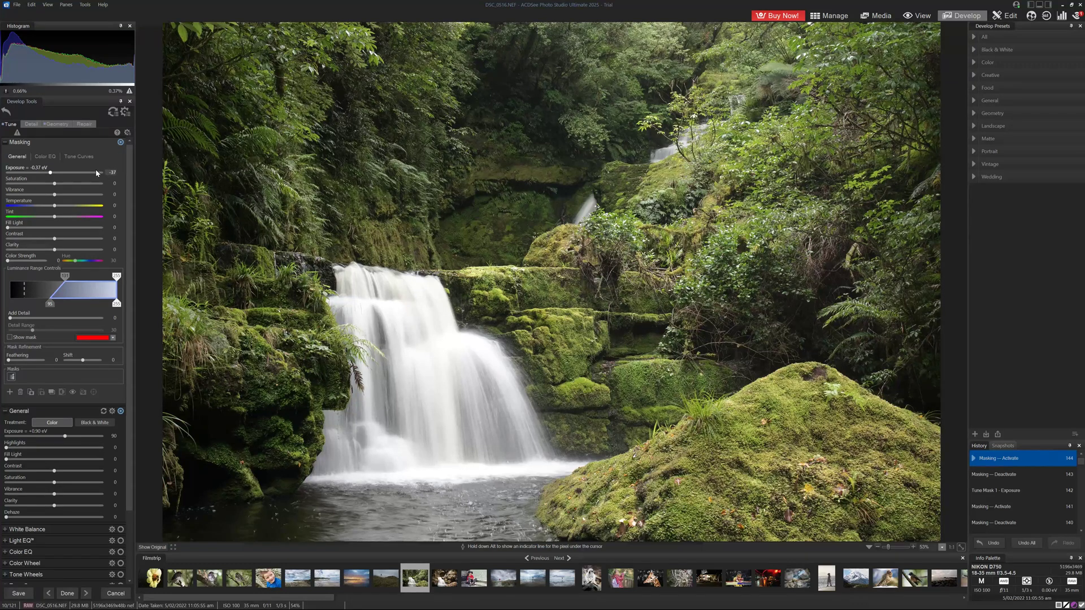
click(6, 142)
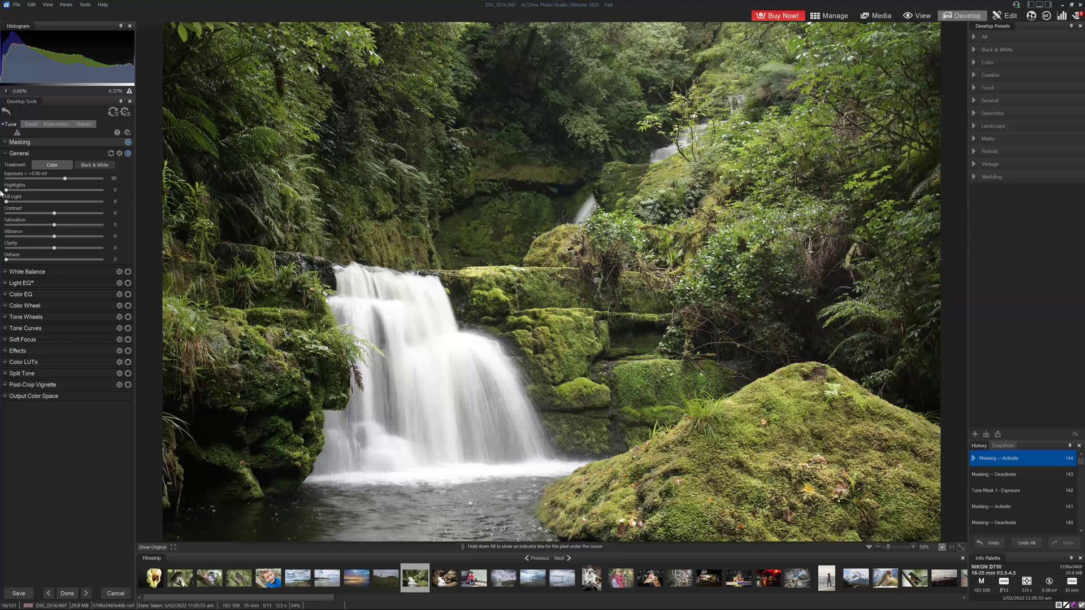
Step: Lift the darker moss and rock tones with an Advanced Light EQ curve at amplitude 60
click(35, 282)
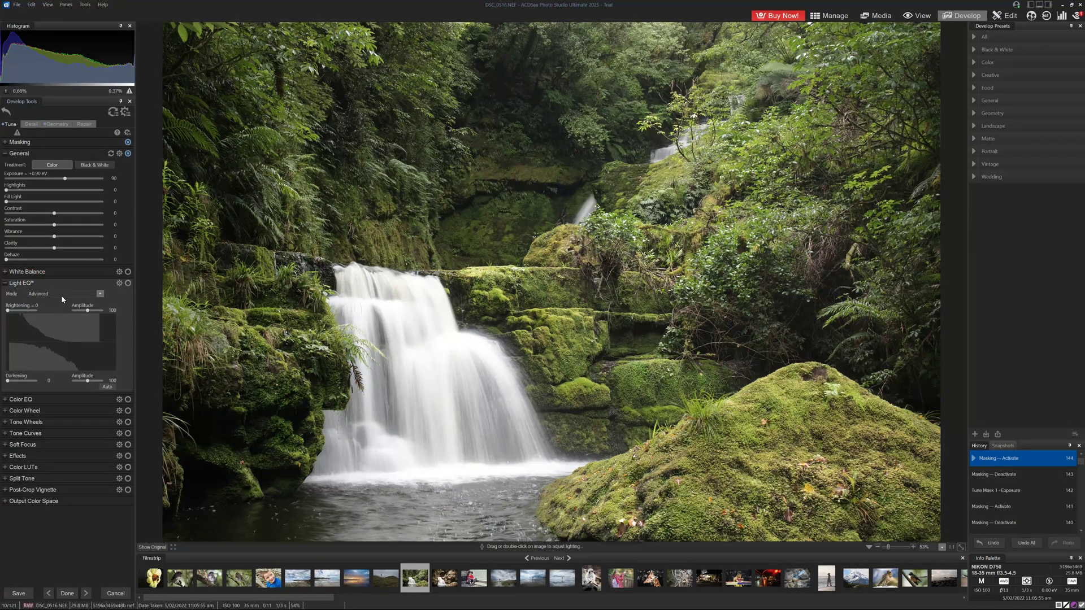
click(75, 295)
mouse_move(51, 346)
mouse_down()
mouse_move(53, 334)
mouse_move(52, 345)
mouse_up()
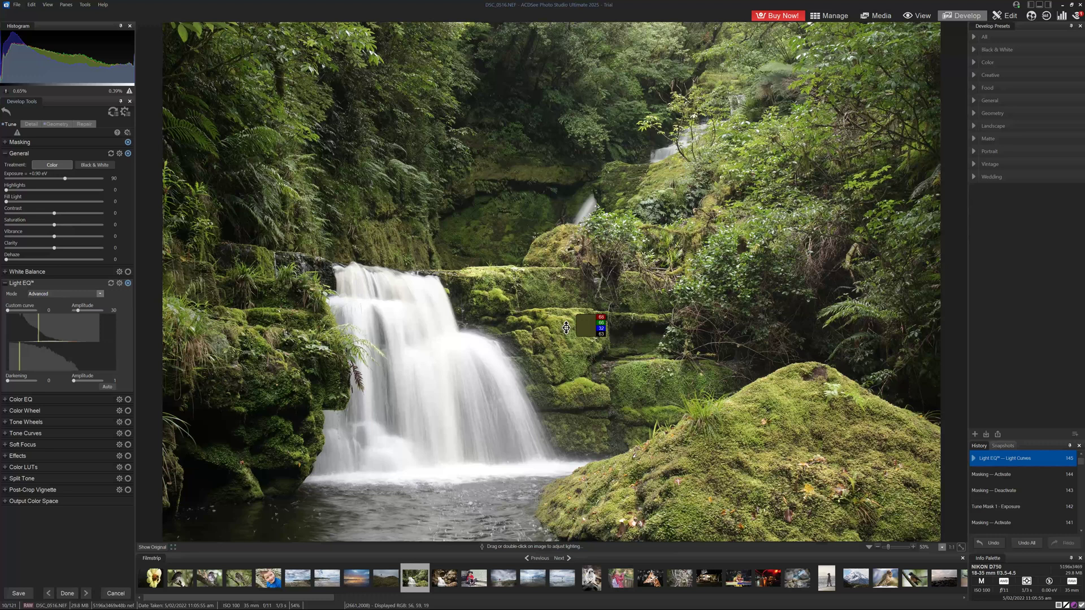
drag(567, 330, 566, 323)
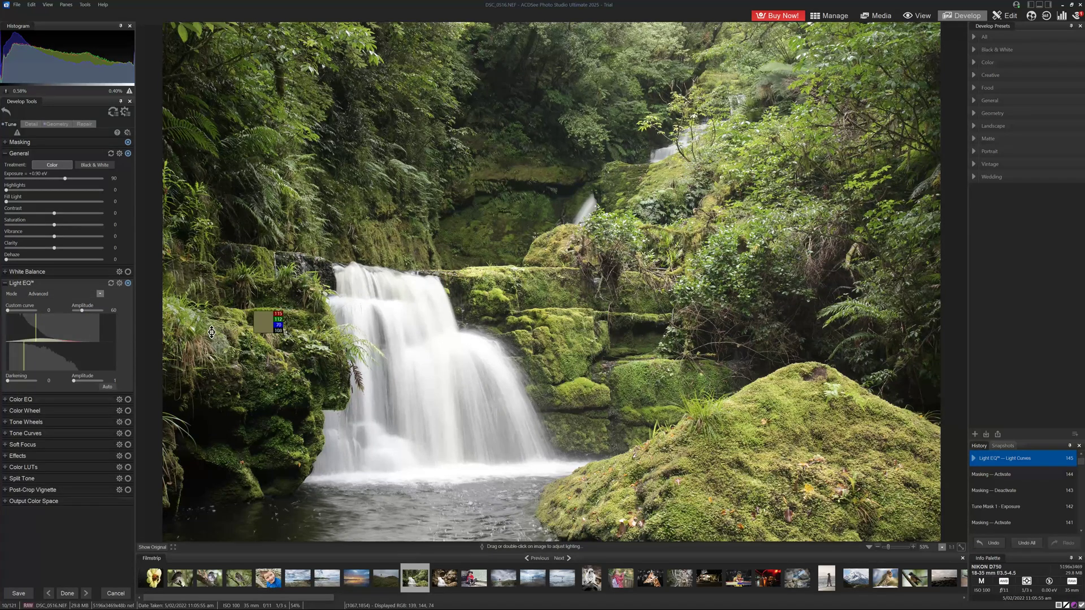
Step: Sample the foliage hue on the Color Wheel and widen the wedge over the yellow-green tones
click(26, 410)
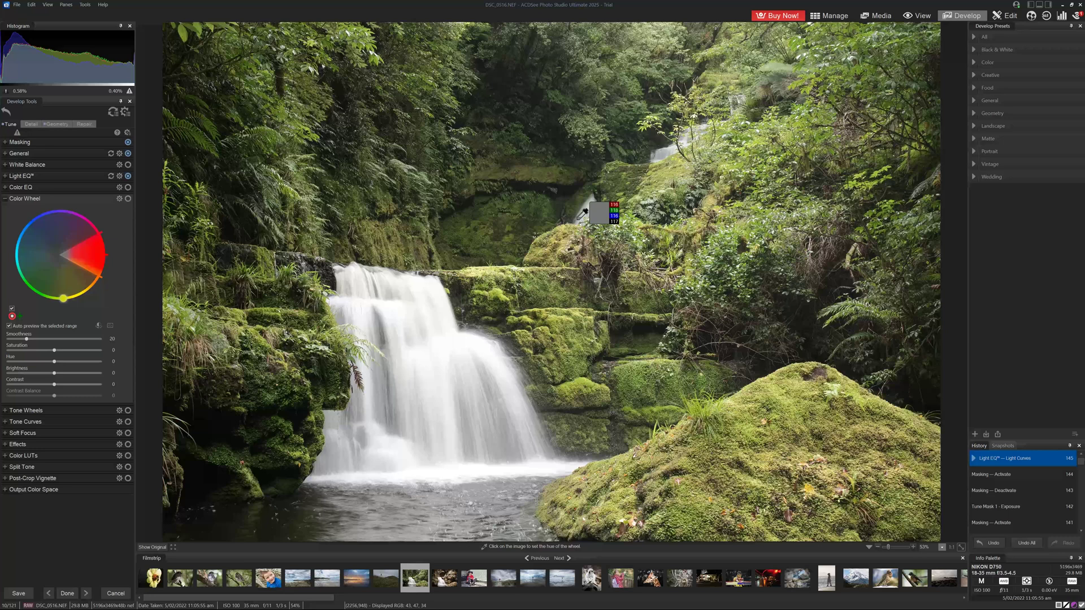
click(561, 310)
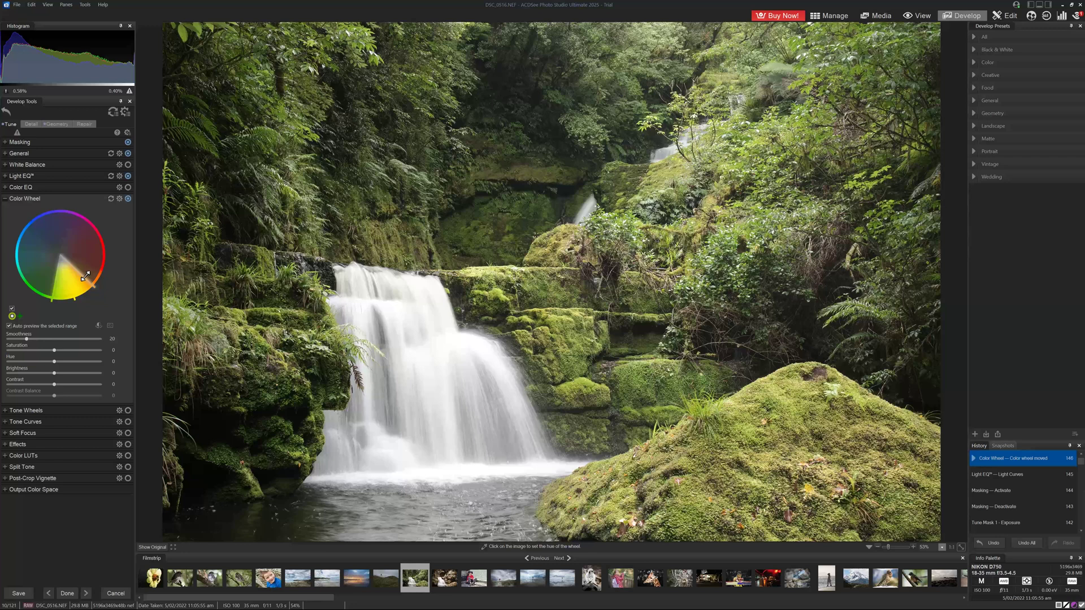
mouse_move(85, 275)
mouse_down()
mouse_move(91, 265)
mouse_move(66, 282)
mouse_move(84, 244)
mouse_move(55, 220)
mouse_move(26, 249)
mouse_move(23, 275)
mouse_move(43, 294)
mouse_move(18, 253)
mouse_move(67, 222)
mouse_move(93, 257)
mouse_move(78, 283)
mouse_up()
Step: Shift the foliage hue to warm orange, lower saturation, add contrast and set brightness to 33
drag(54, 362, 106, 365)
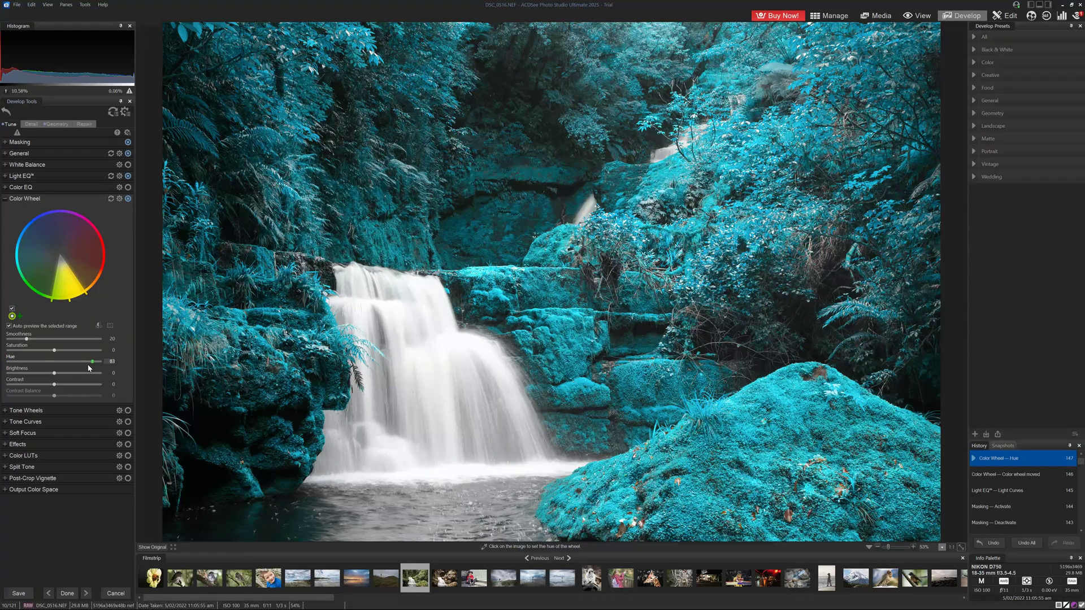
drag(100, 367, 45, 366)
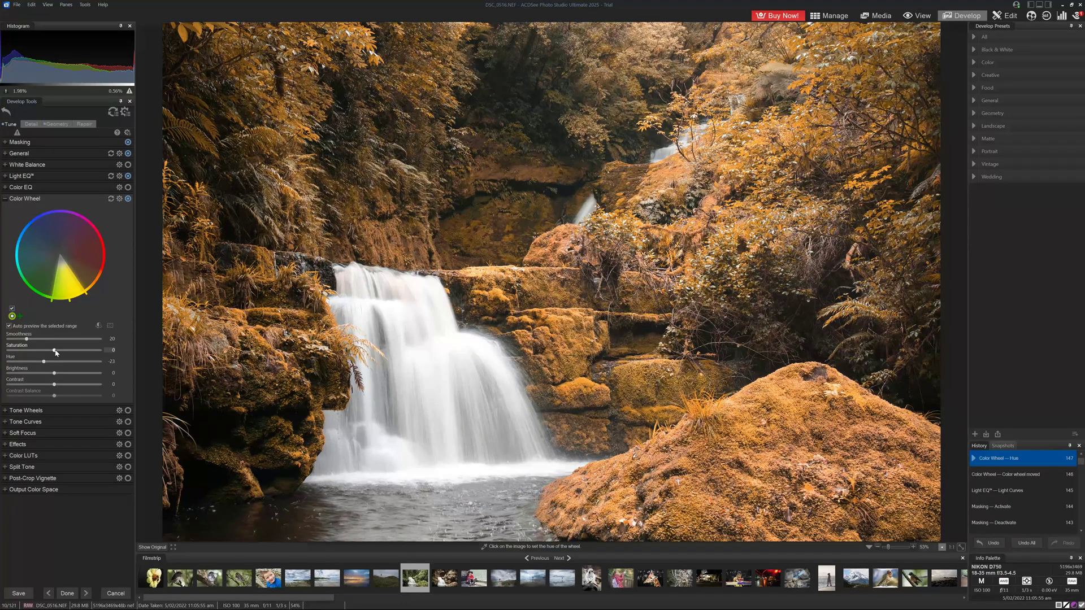
mouse_move(55, 351)
mouse_down()
mouse_move(7, 351)
mouse_move(102, 359)
mouse_move(47, 354)
mouse_up()
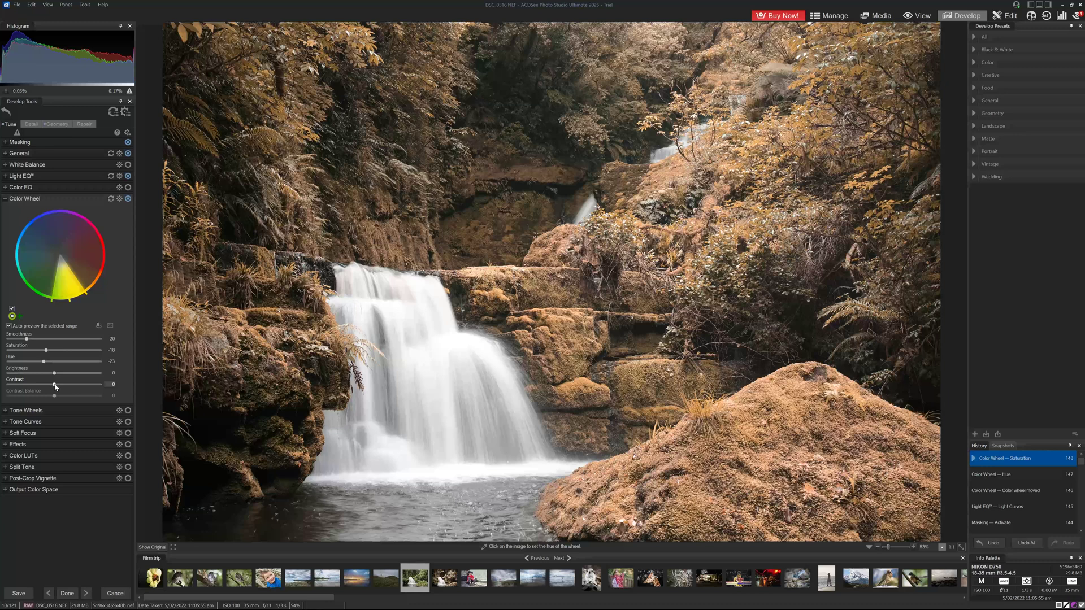
mouse_move(55, 386)
mouse_down()
mouse_move(102, 386)
mouse_move(7, 388)
mouse_move(59, 387)
mouse_up()
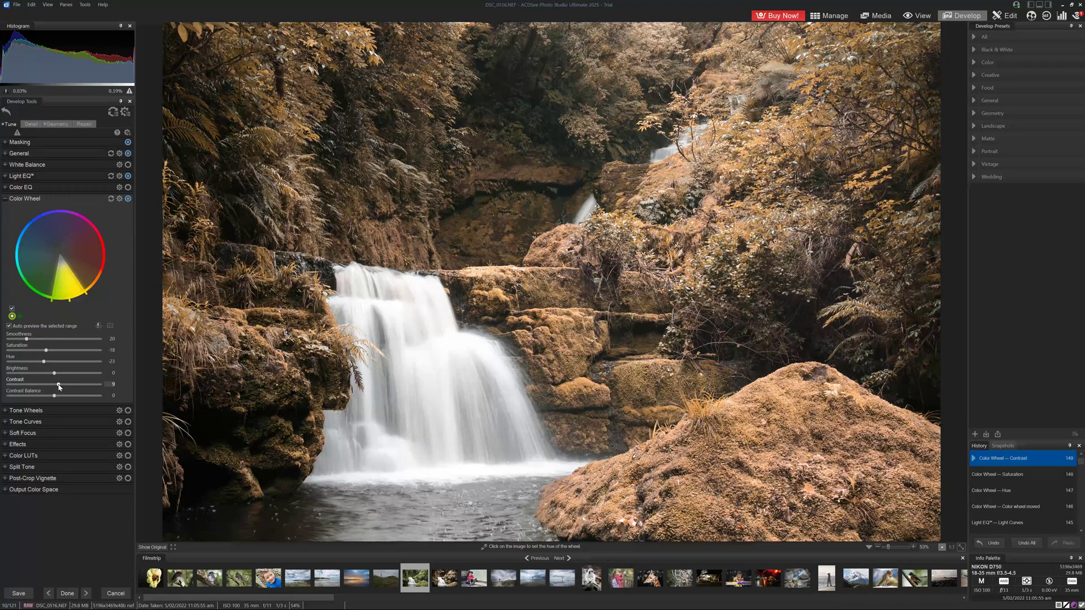
drag(54, 375, 70, 378)
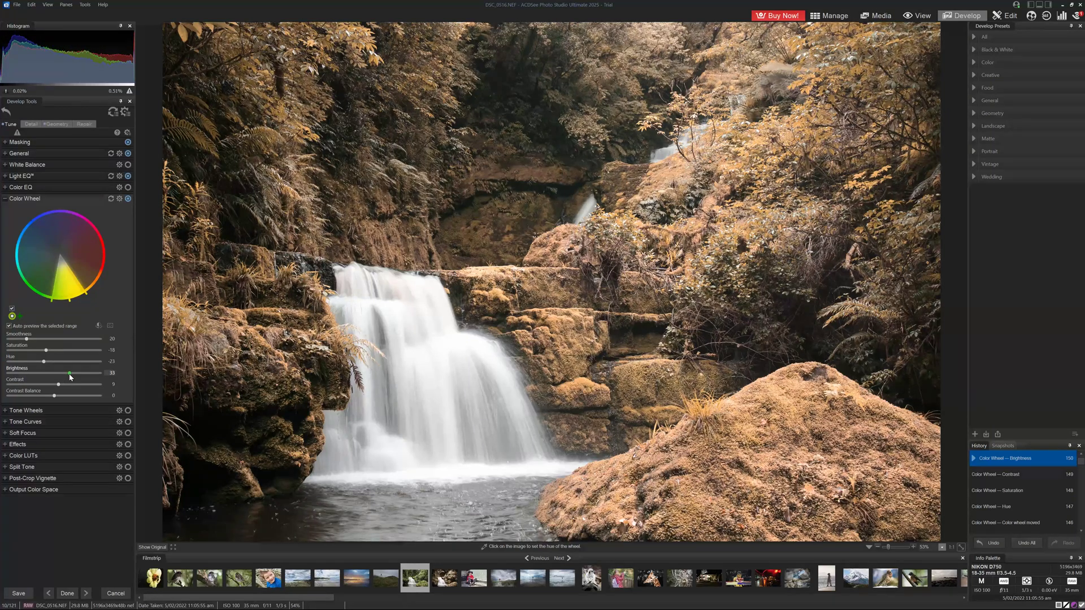
Step: Shape the RGB tone curve with deeper shadows, lifted upper midtones and the Whites point pulled slightly left
click(32, 422)
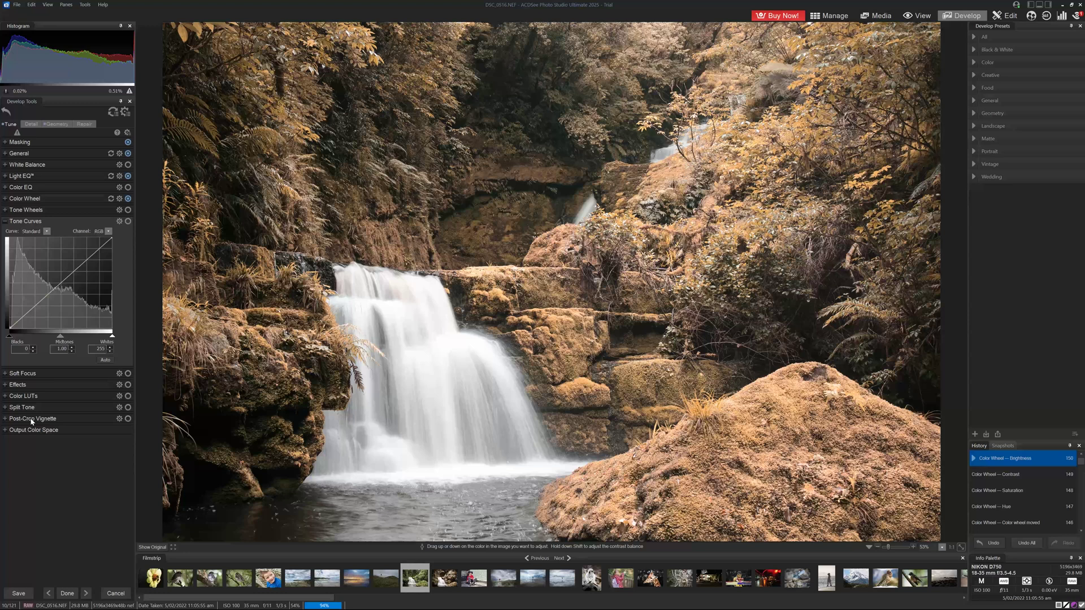
click(21, 321)
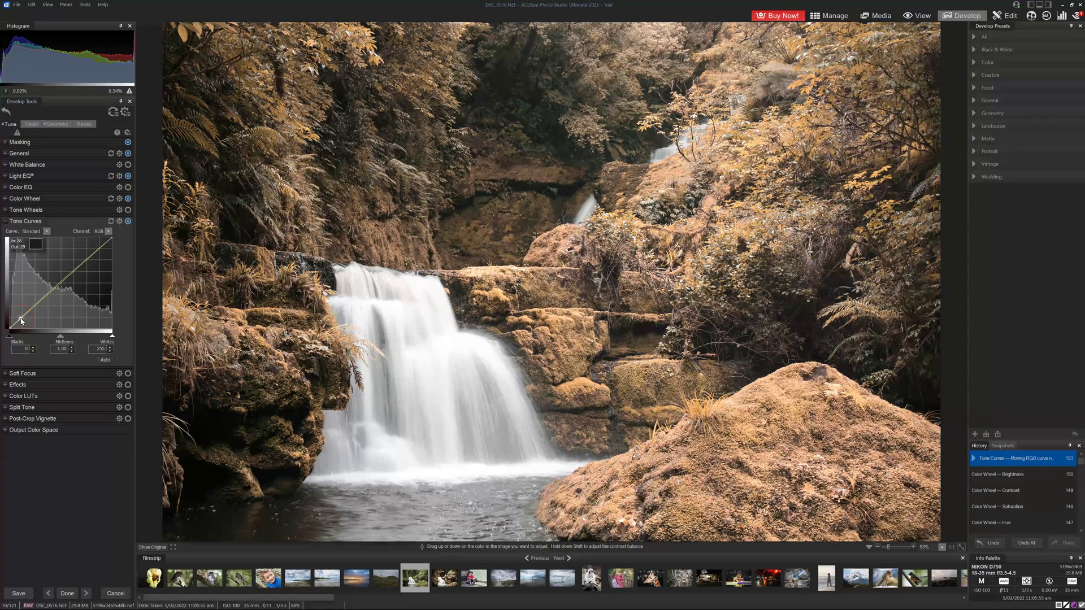
drag(22, 320, 21, 321)
drag(22, 321, 21, 320)
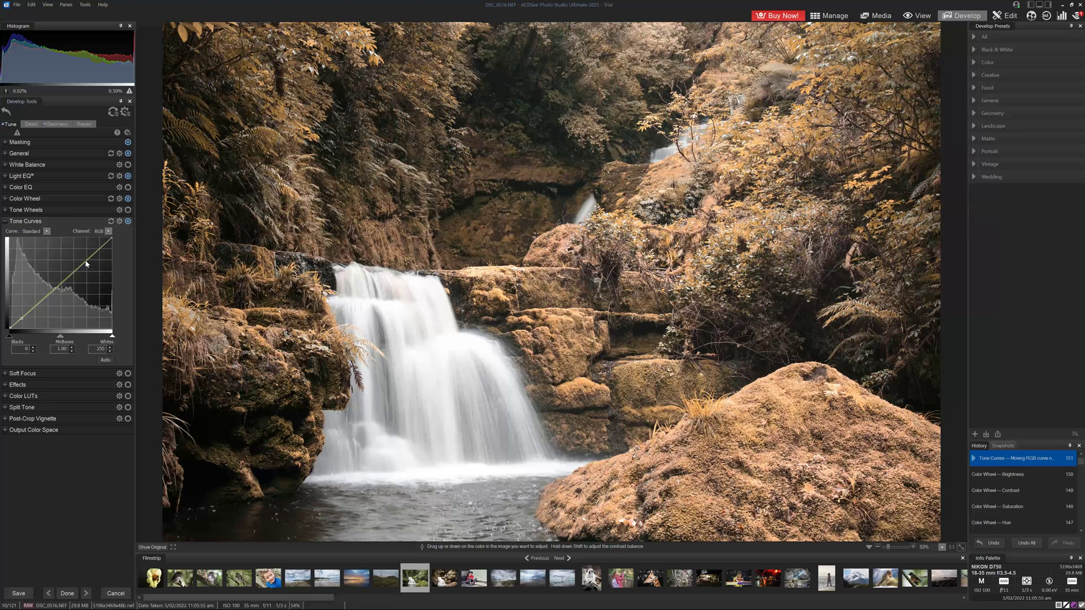
drag(73, 275, 73, 274)
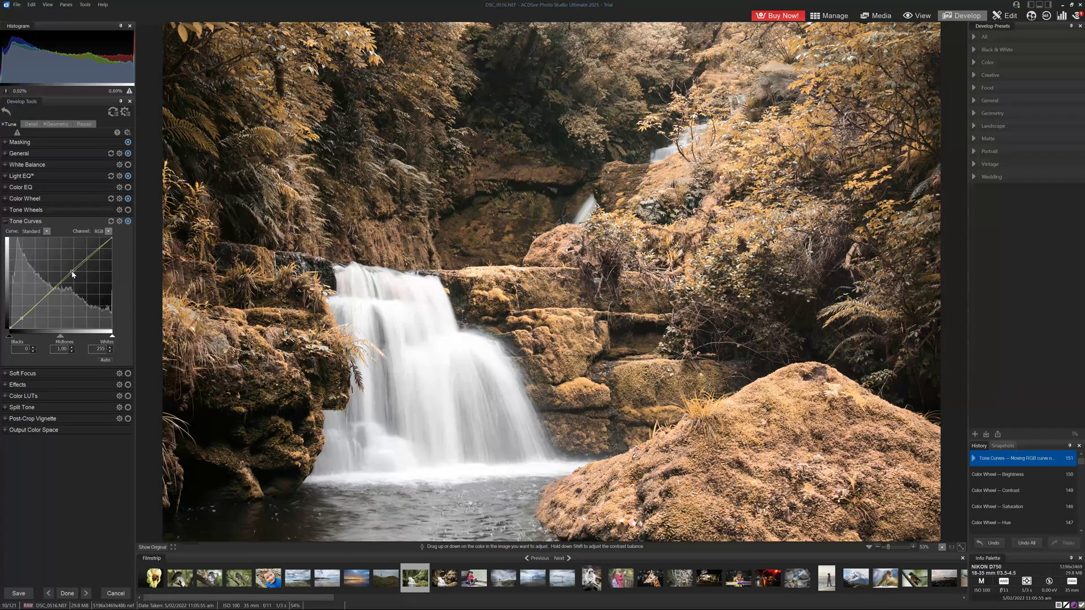
click(72, 274)
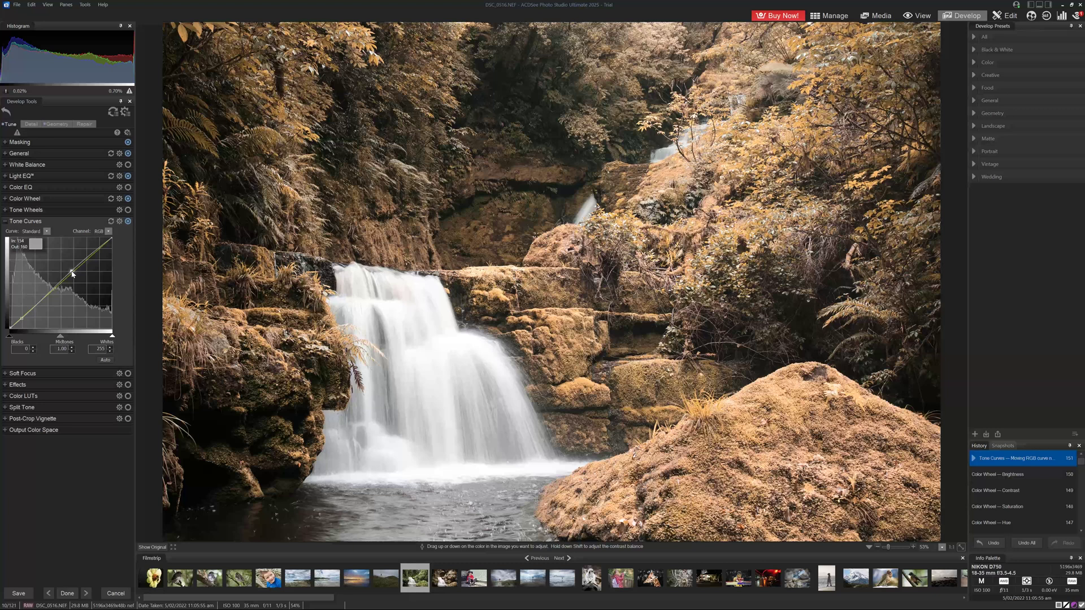
drag(73, 274, 72, 274)
drag(112, 336, 115, 340)
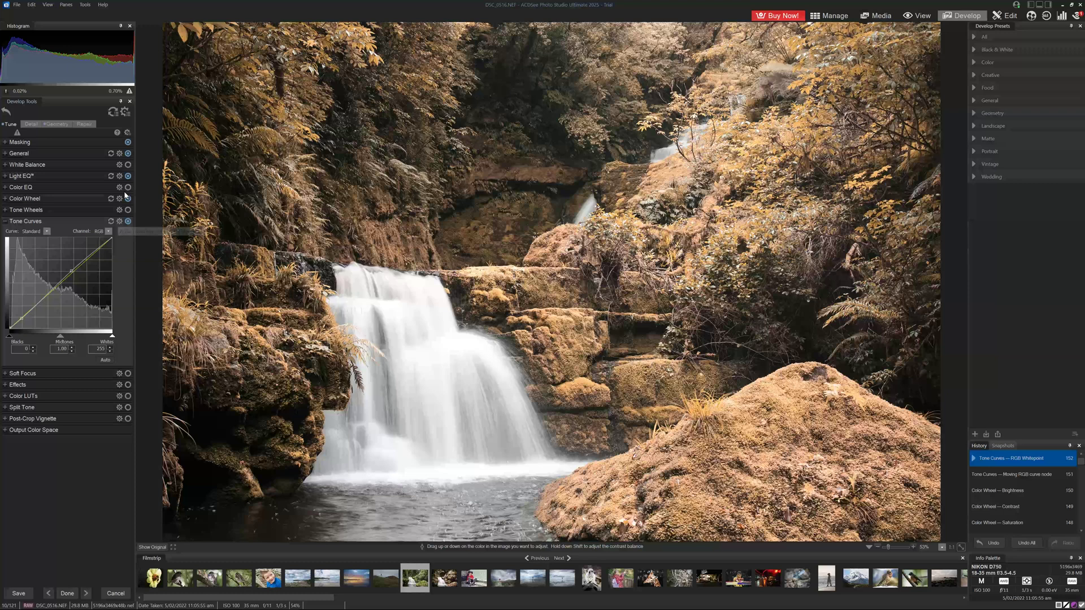
Step: Save the tone curve as the preset 'Curve', replacing the existing one
click(119, 222)
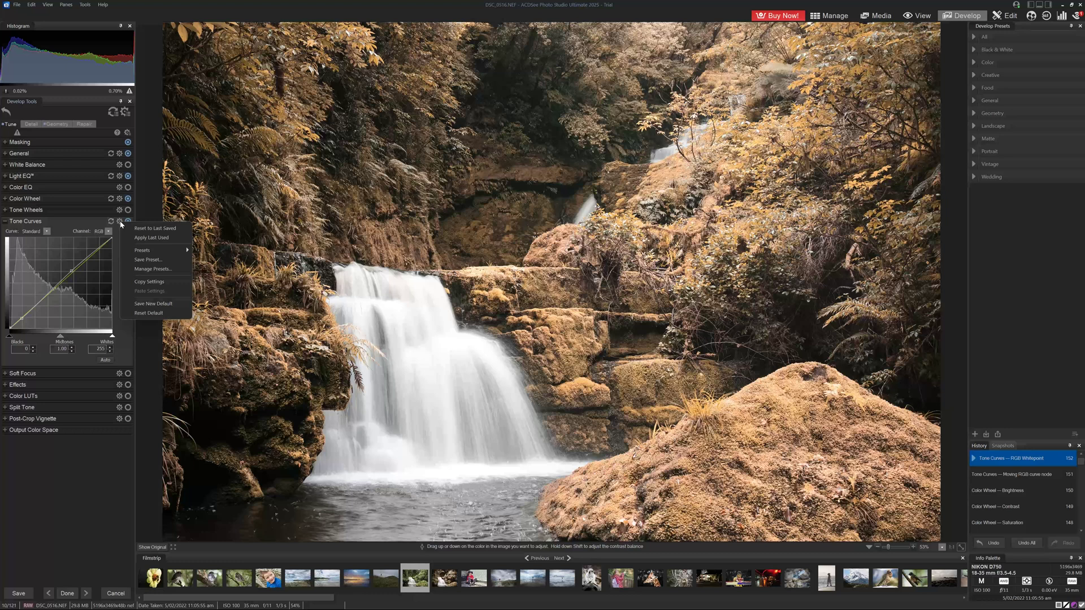
click(157, 260)
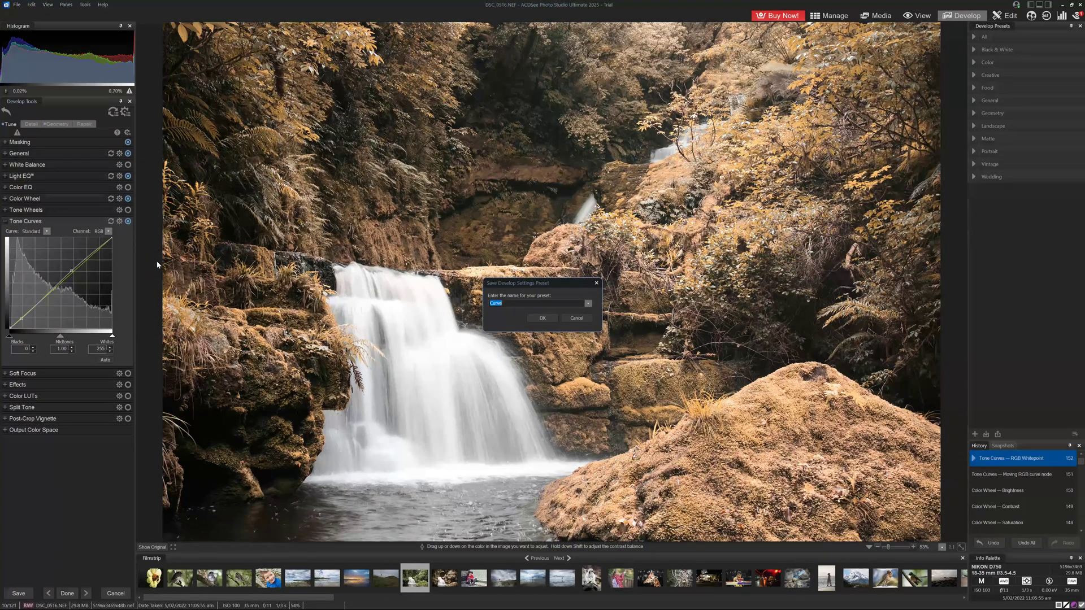
click(512, 304)
click(537, 319)
click(567, 320)
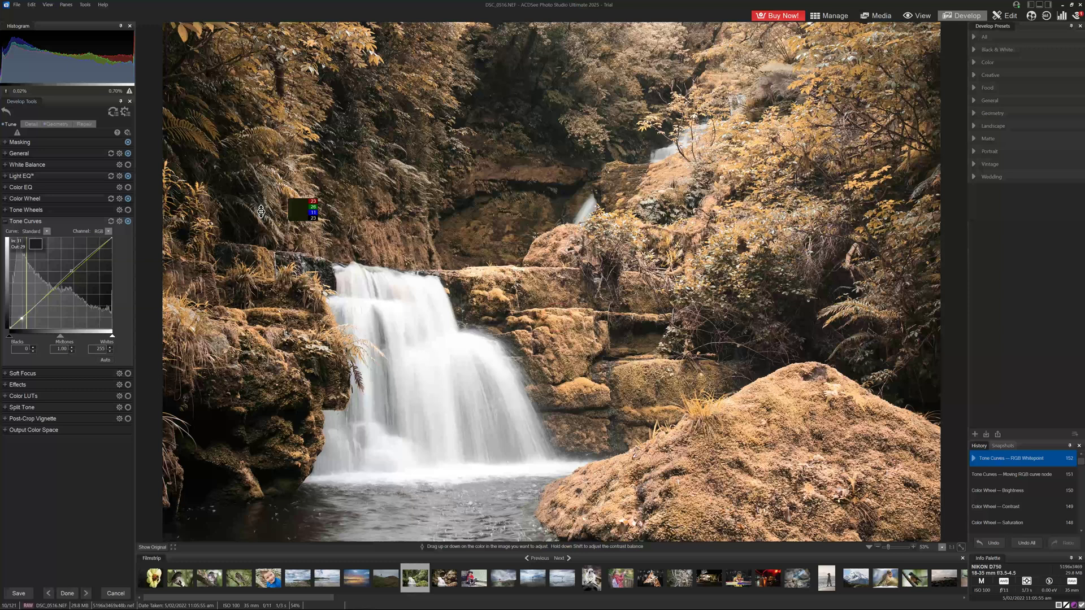
click(119, 221)
mouse_move(156, 250)
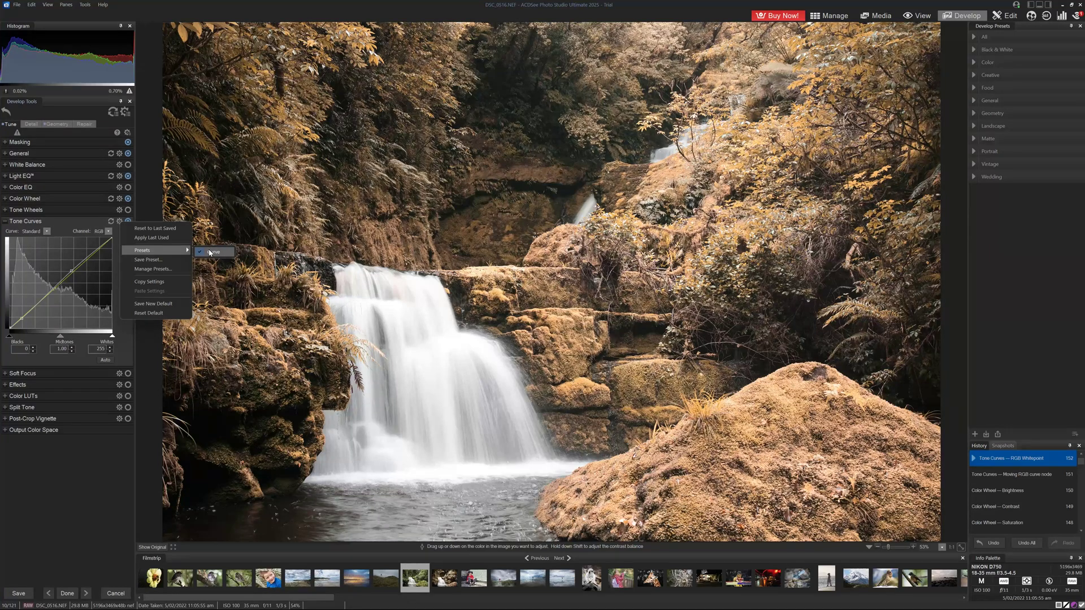
Step: Apply Soft Focus with raised Brightness, Contrast reset to 0, and Strength lowered to about 26
click(23, 373)
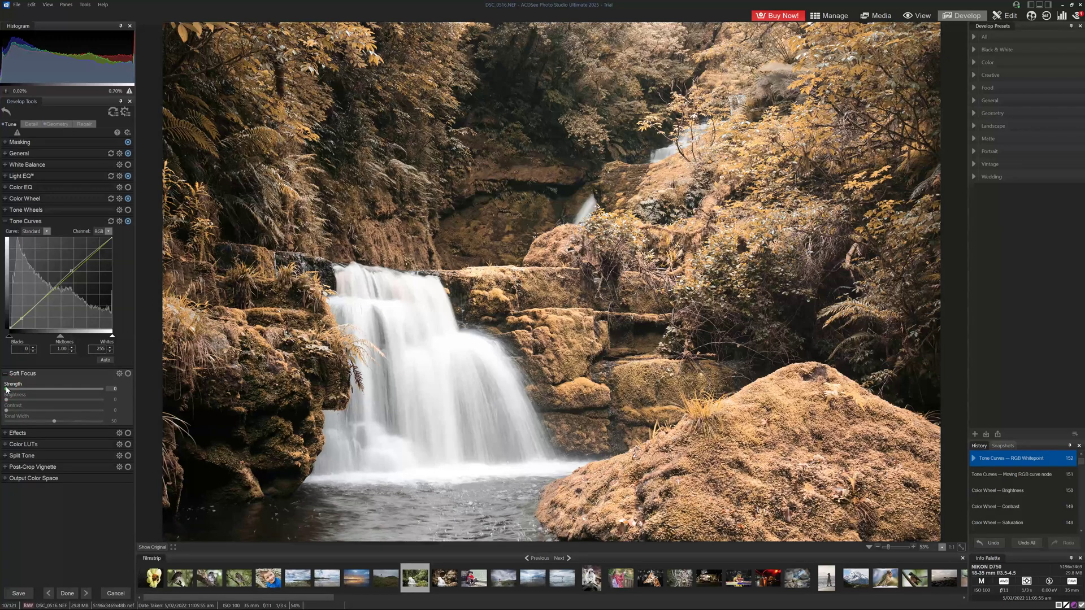
drag(6, 390, 111, 391)
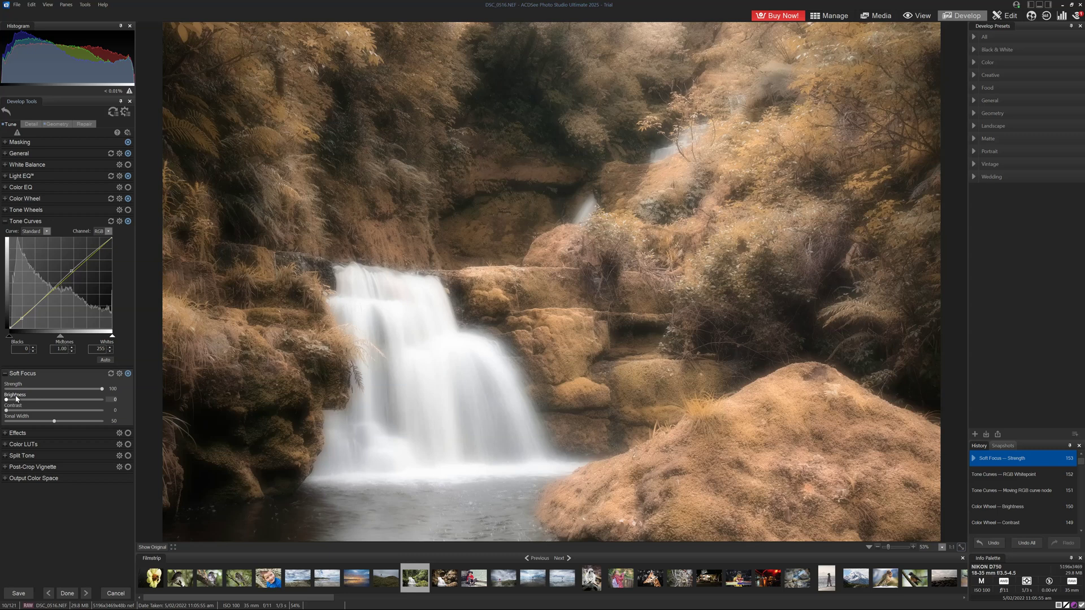
drag(6, 399, 67, 413)
double_click(67, 411)
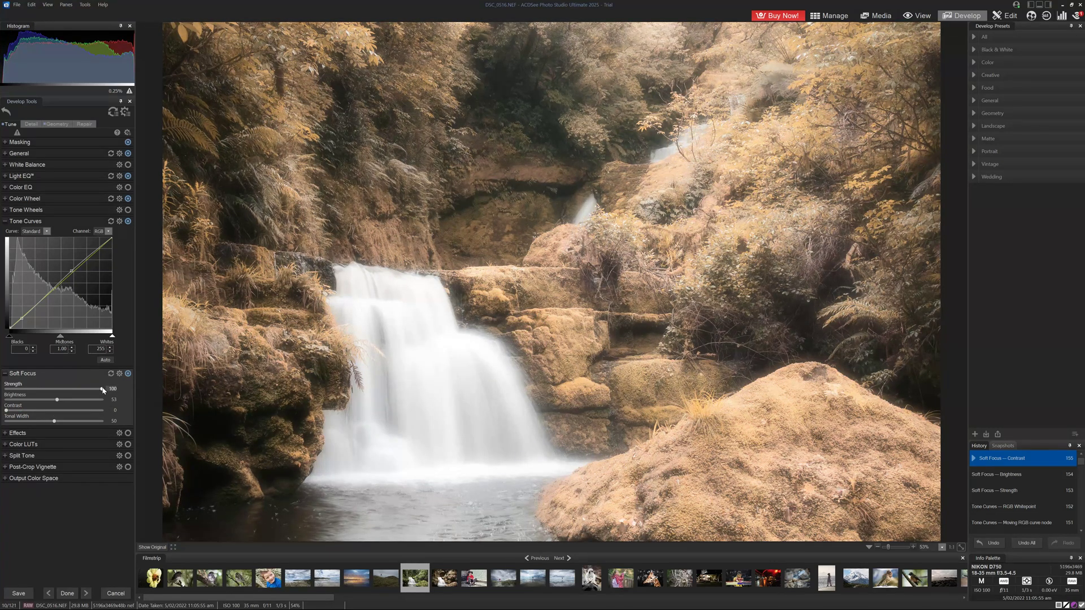
drag(103, 389, 32, 392)
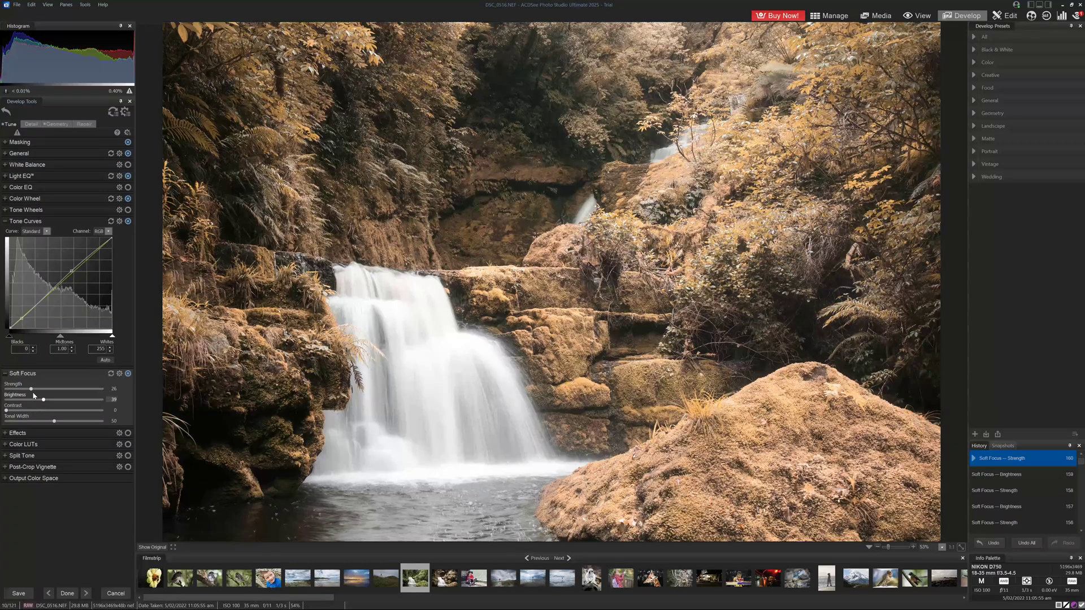
Step: Add a Post-Crop Vignette with Strength -76, Radius 50 and Feathering 92
click(41, 467)
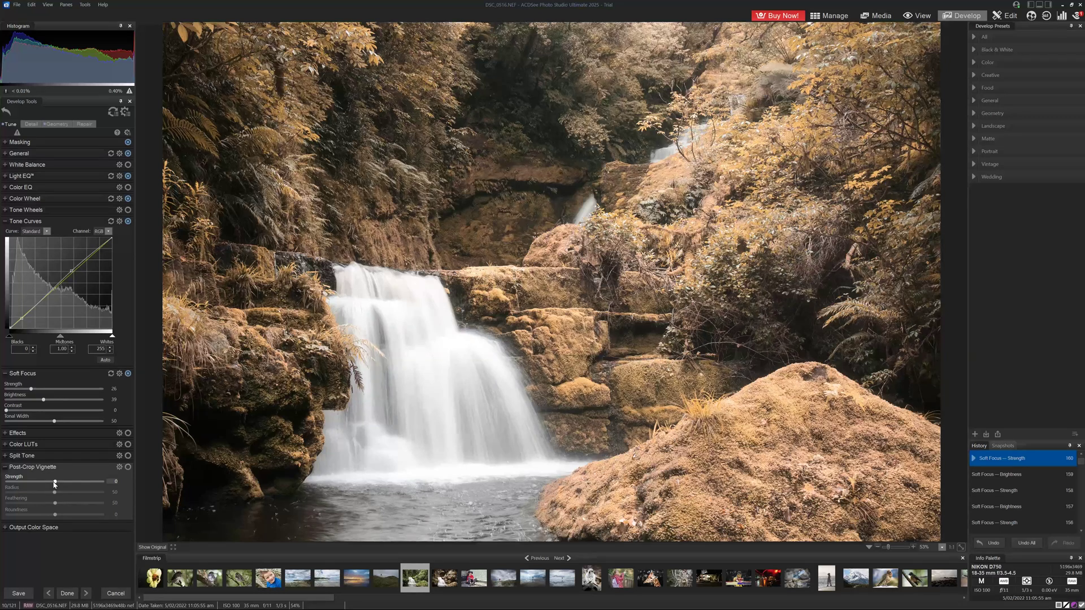
drag(55, 484, 21, 485)
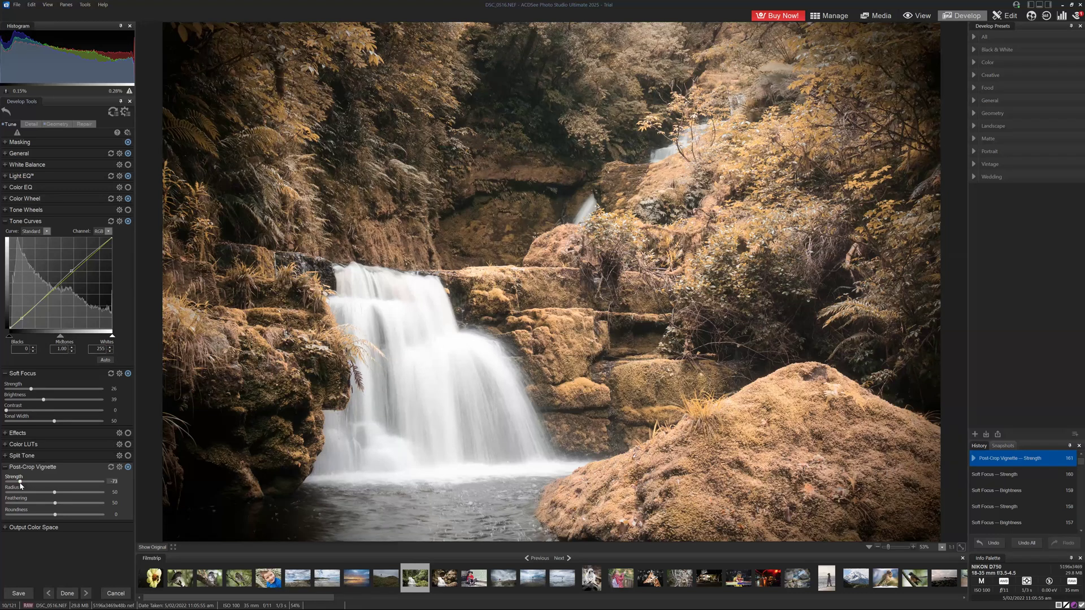
mouse_move(20, 485)
mouse_down()
mouse_move(6, 490)
mouse_move(20, 487)
mouse_up()
drag(55, 494, 15, 498)
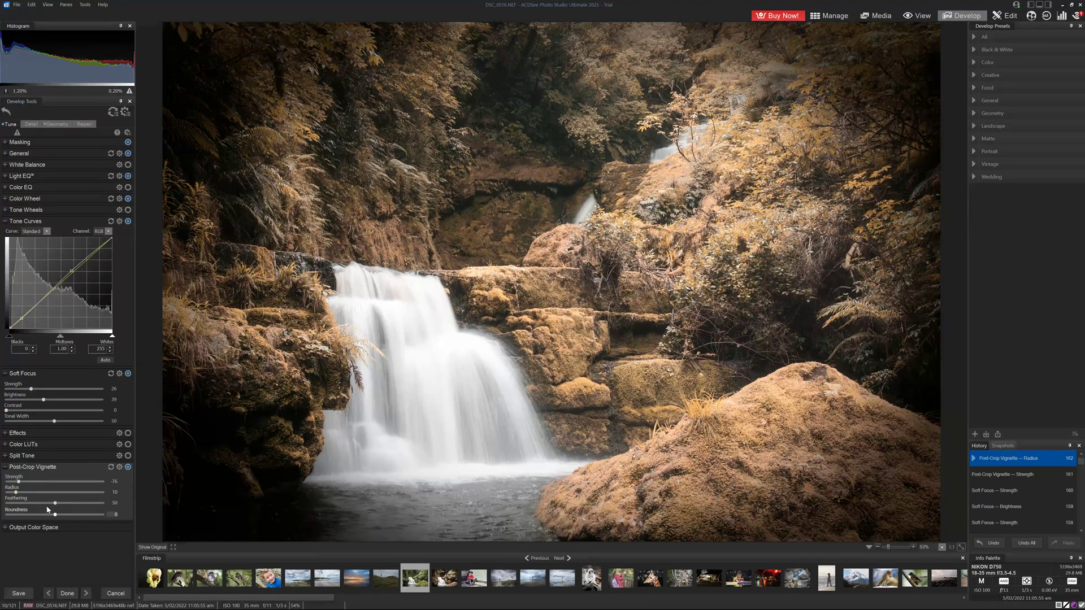
drag(57, 506, 97, 504)
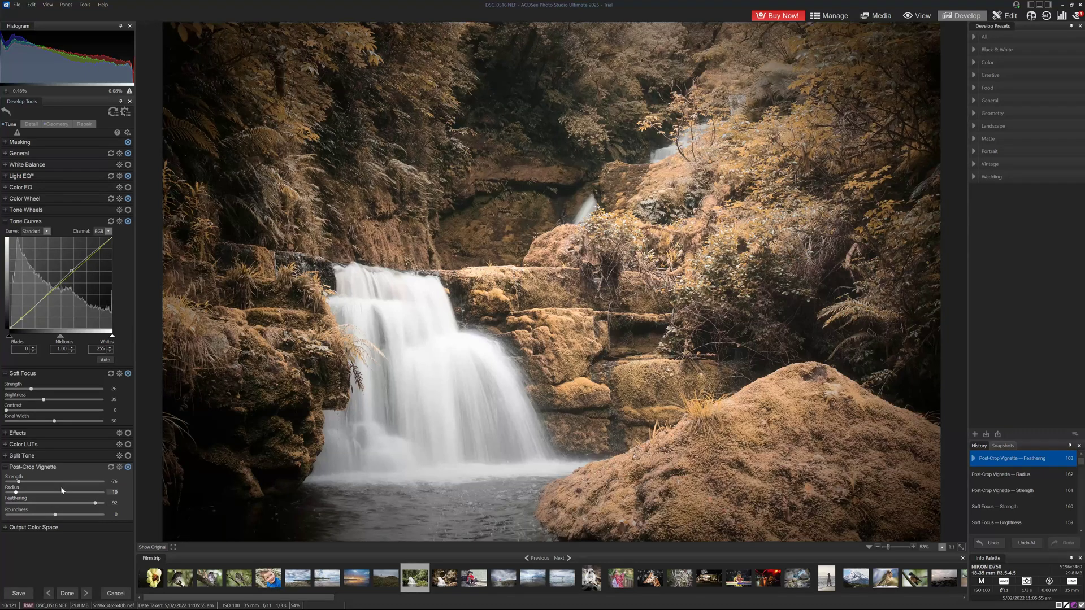
Step: Compare the autumn edit with the original, then adjust highlights, Light EQ and colour wheels on the shell photo
click(156, 548)
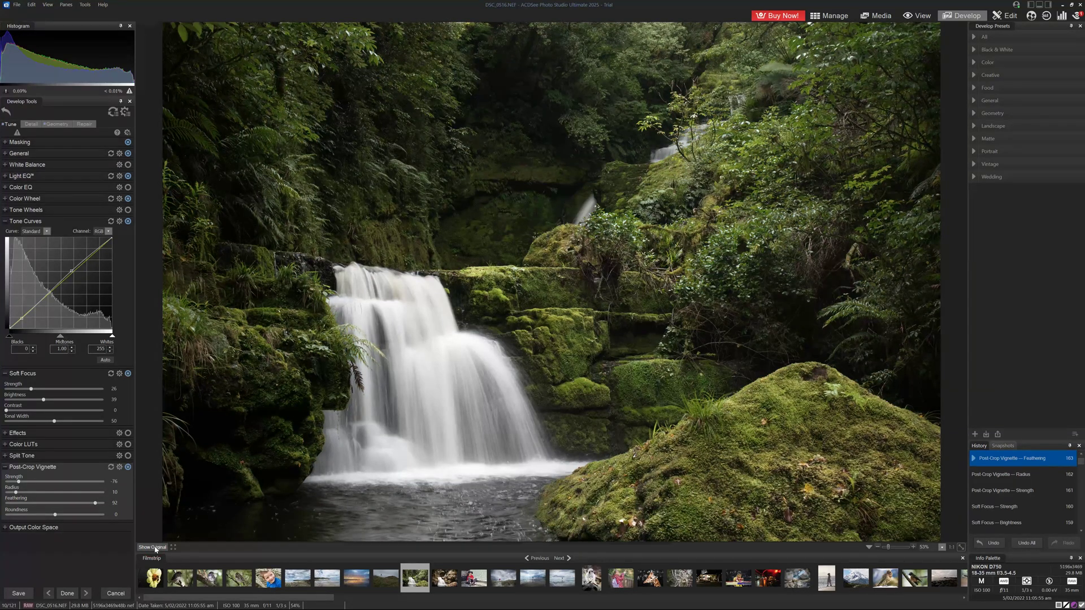
drag(155, 549, 156, 548)
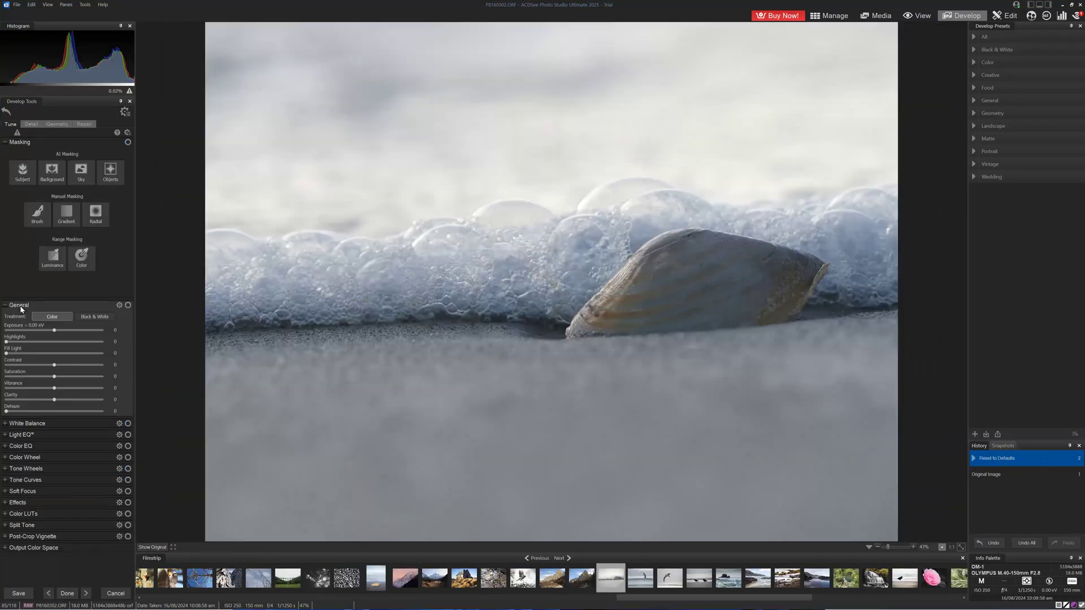
drag(17, 342, 23, 342)
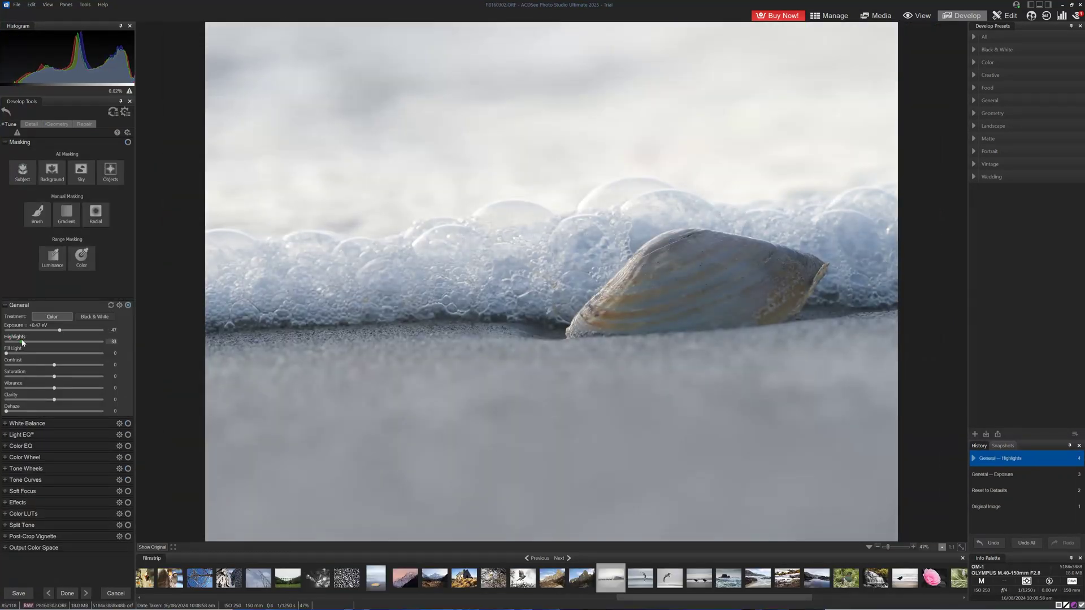
click(21, 434)
drag(365, 398, 345, 338)
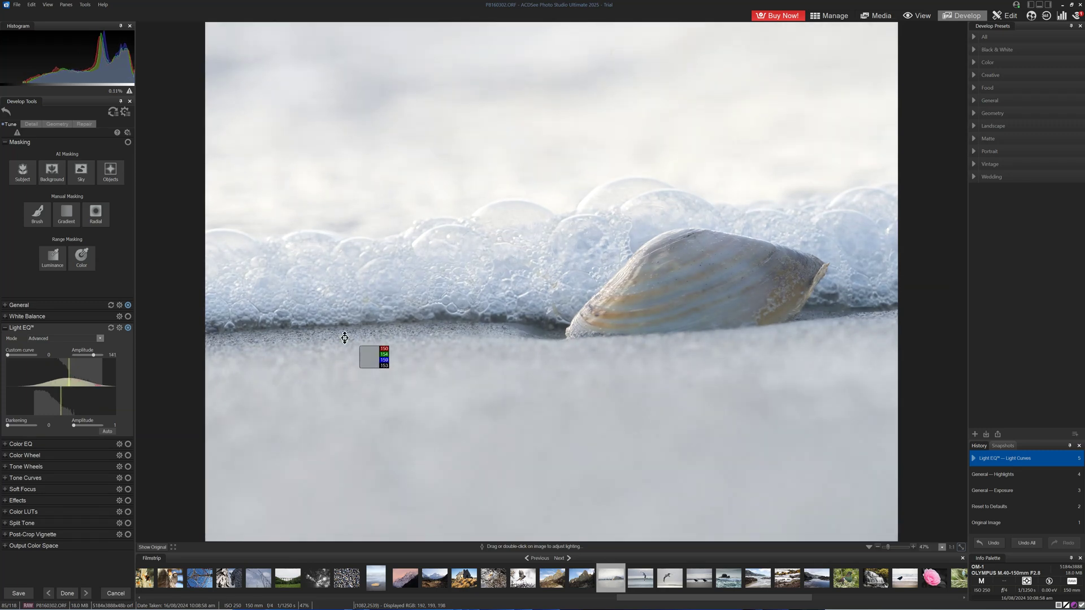
click(31, 455)
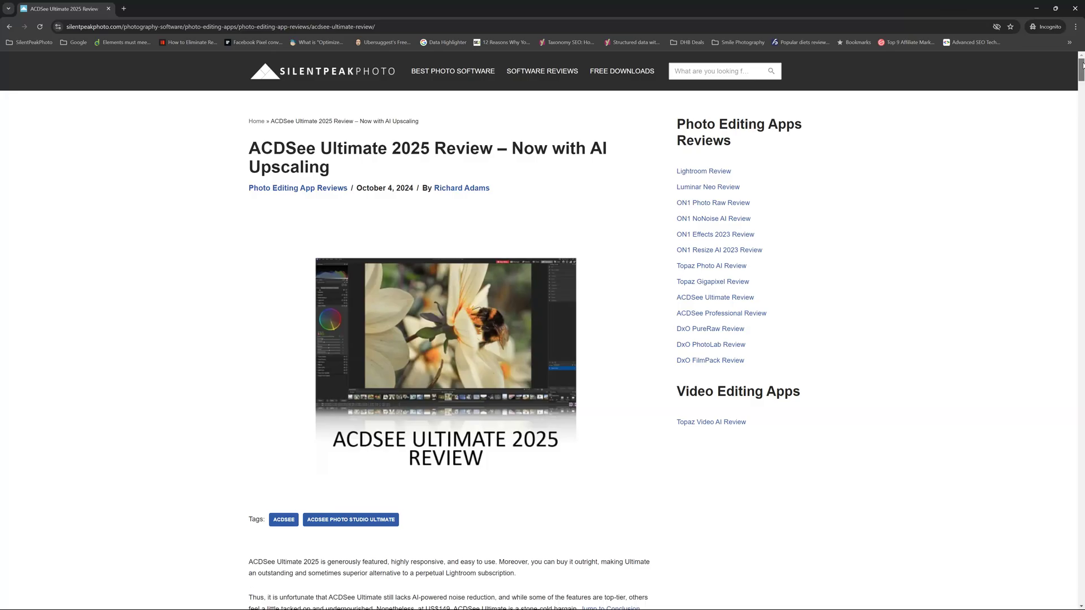
scroll(1081, 96, down, 8)
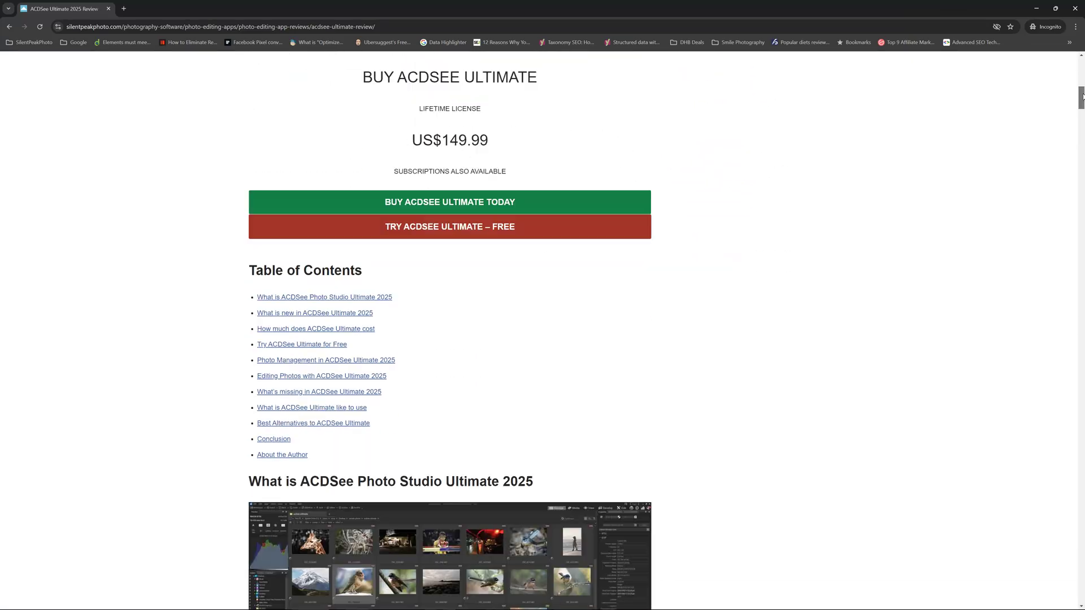
Step: Scroll the review page, then toggle between the autumn edit and the original green photo, ending on the original
drag(1081, 96, 1049, 288)
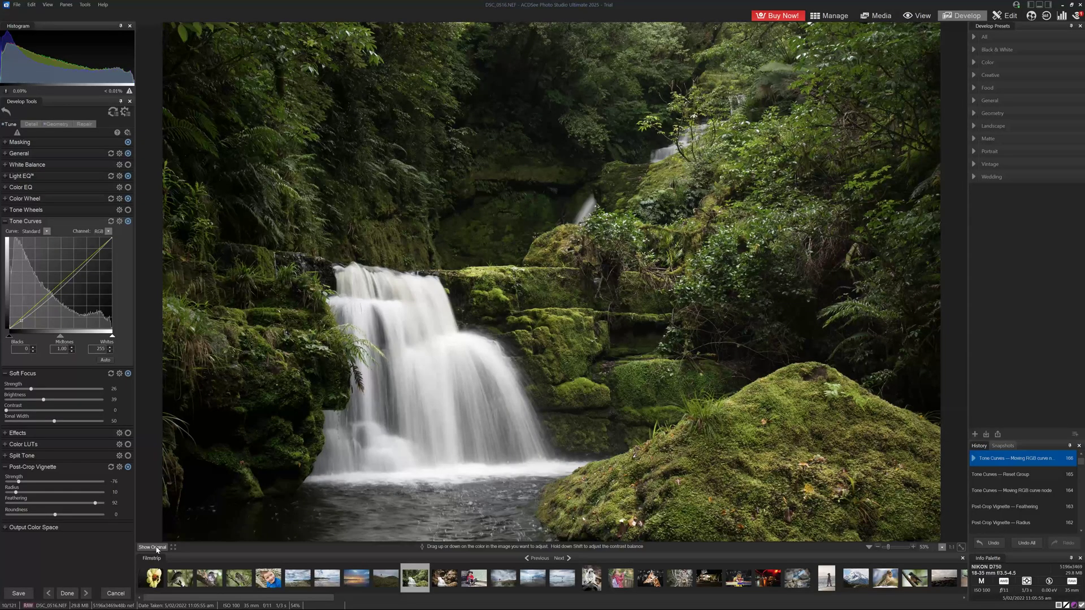
click(157, 548)
click(164, 549)
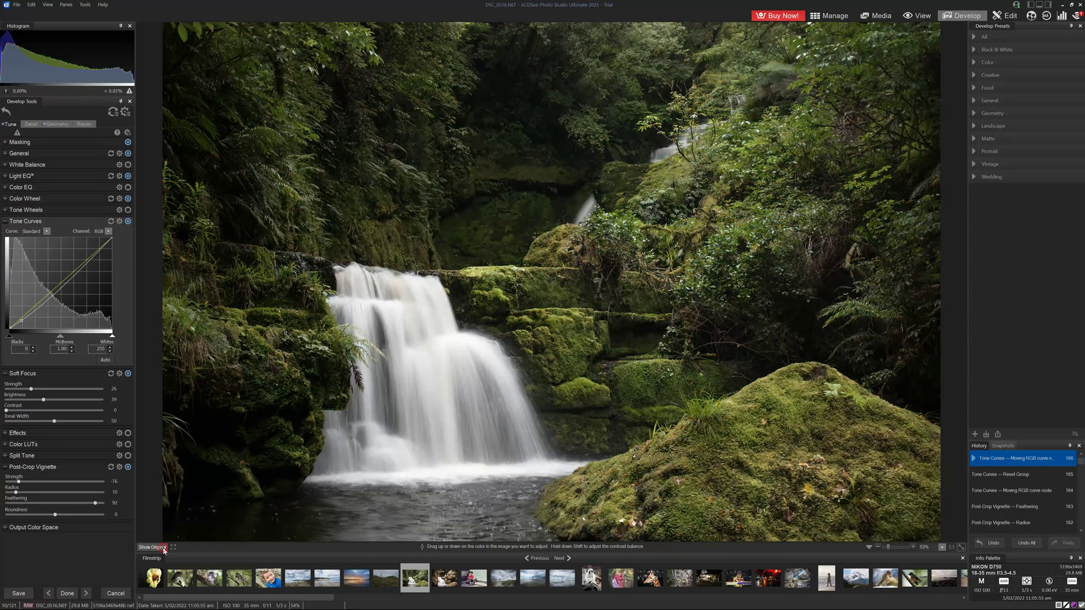